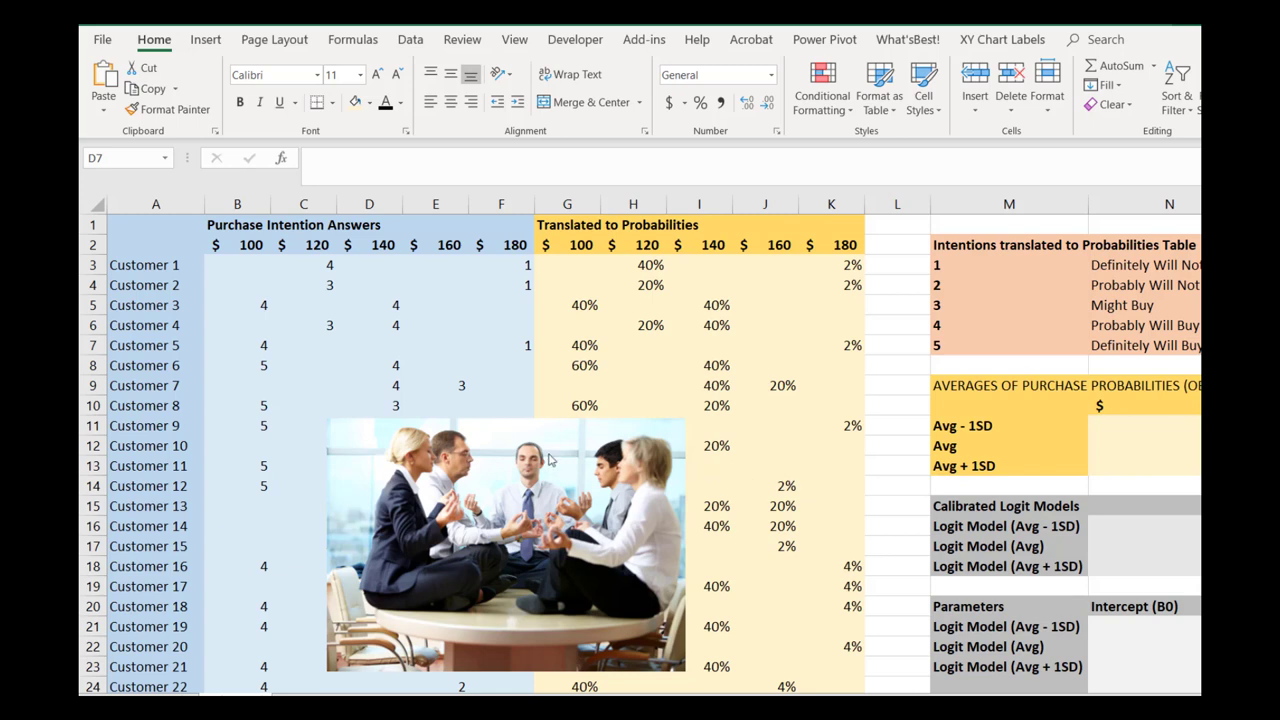
Select the answers table's price headings, customer answer rows, and the top of the probabilities table
{"action": "left_click", "coordinate": [353, 446]}
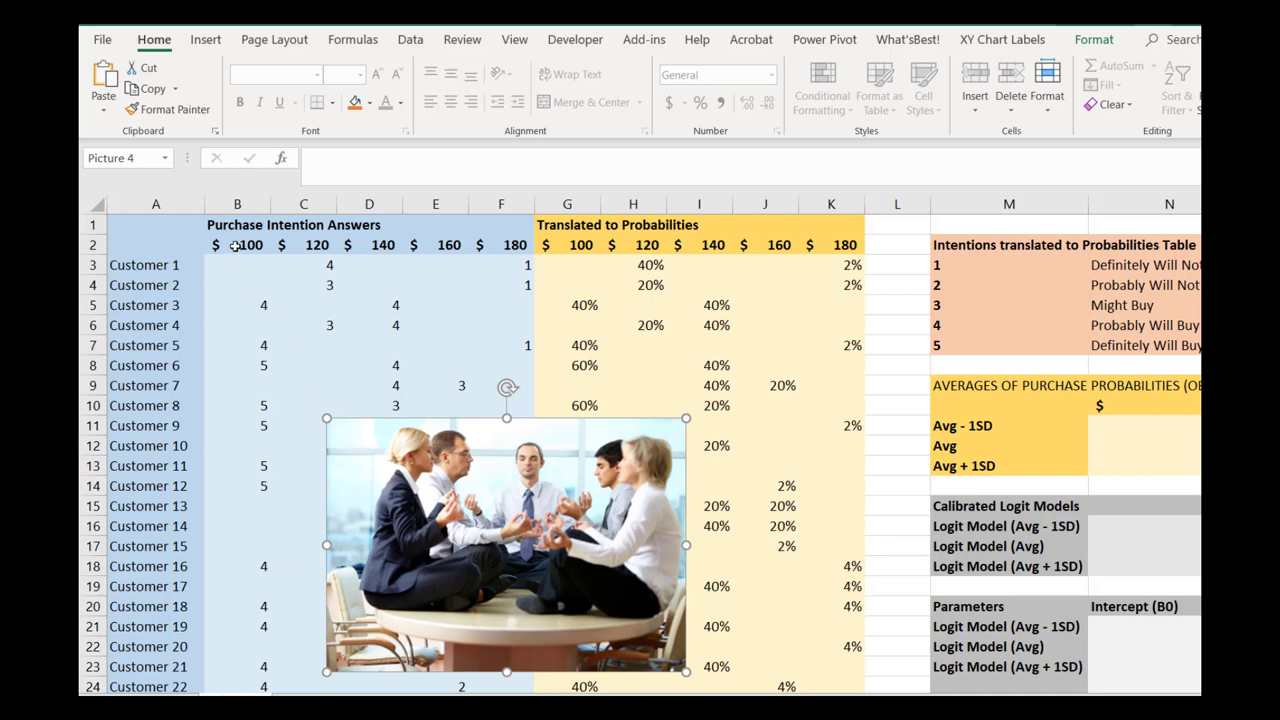
{"action": "left_click_drag", "start_coordinate": [235, 246], "coordinate": [494, 245]}
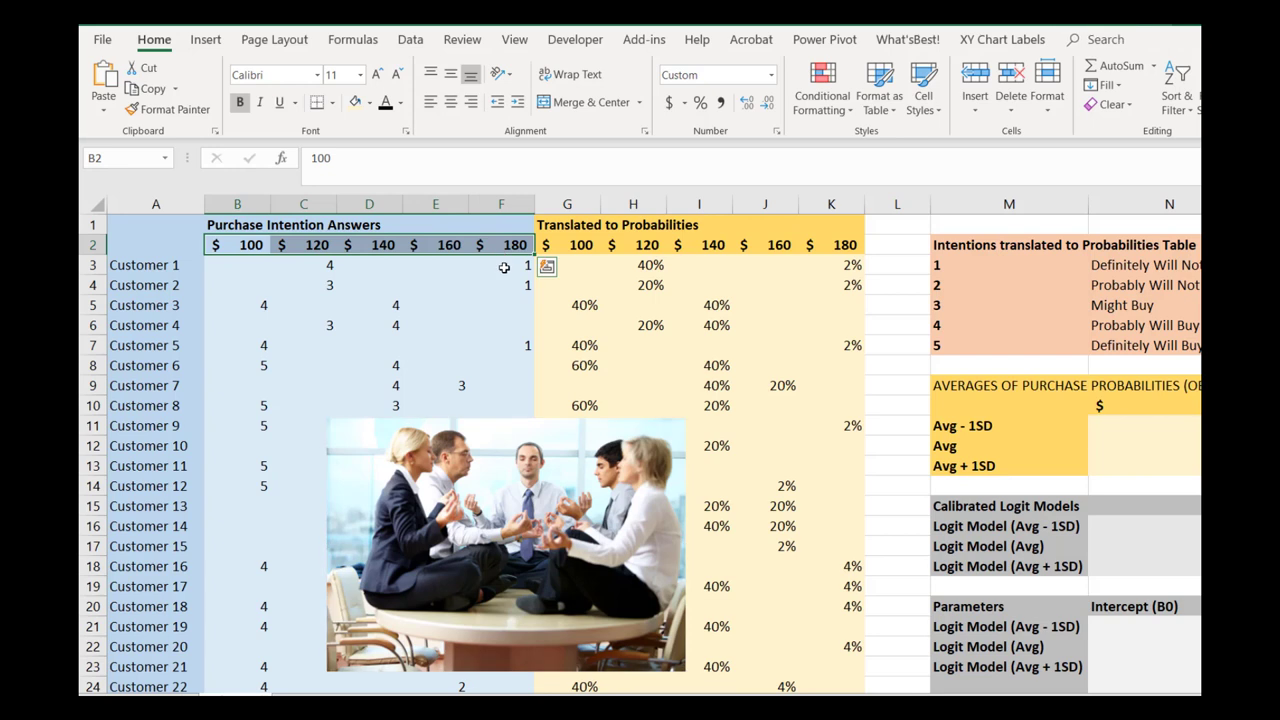
{"action": "left_click", "coordinate": [238, 266]}
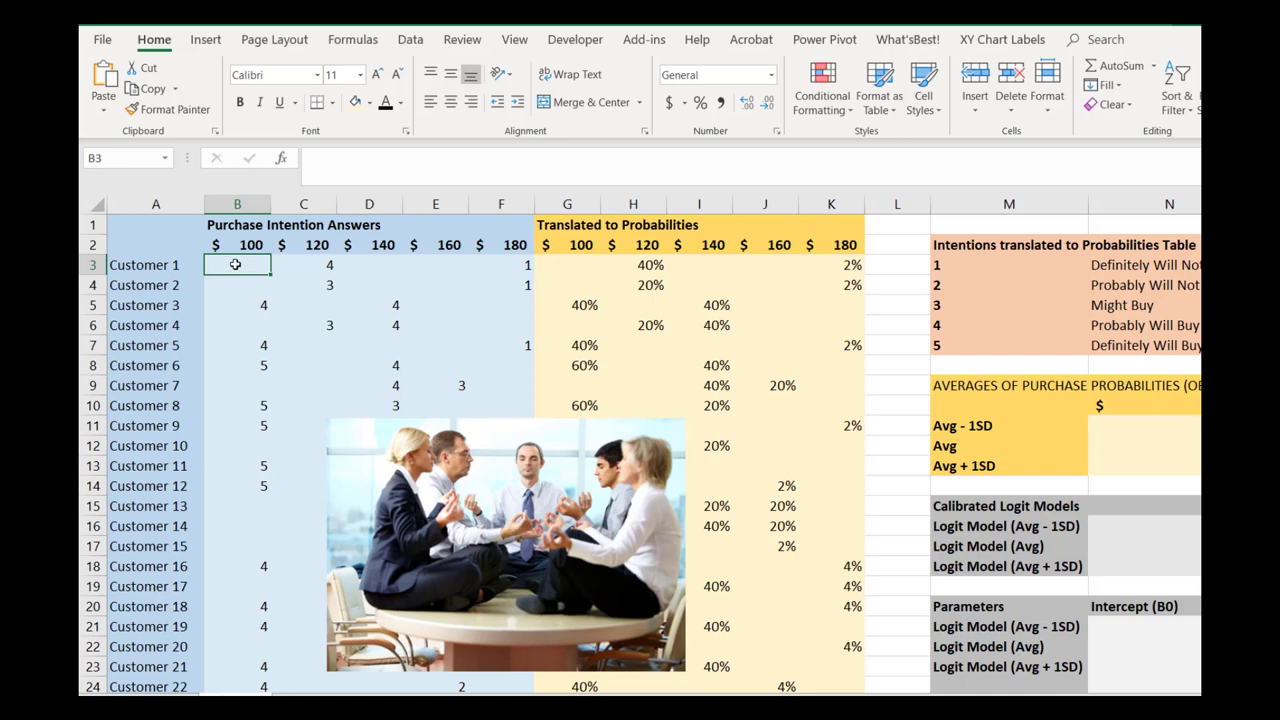
{"action": "left_click_drag", "start_coordinate": [238, 266], "coordinate": [517, 266]}
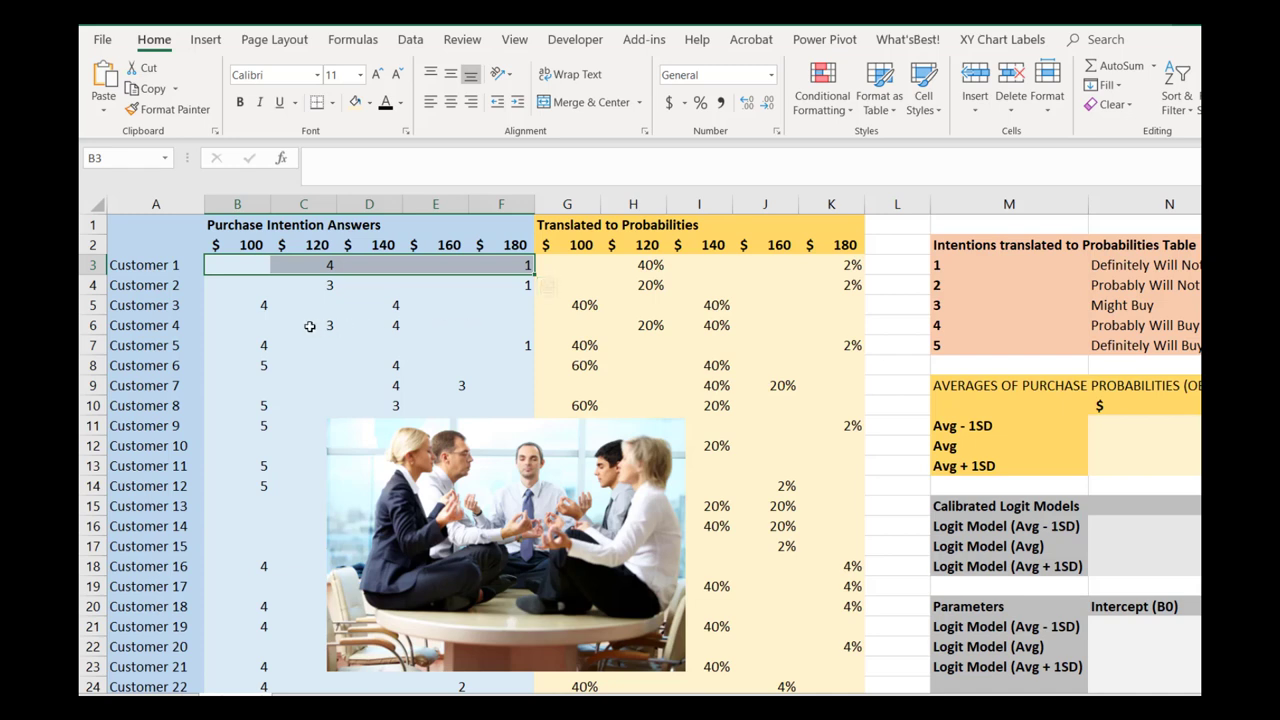
{"action": "left_click_drag", "start_coordinate": [310, 326], "coordinate": [395, 325]}
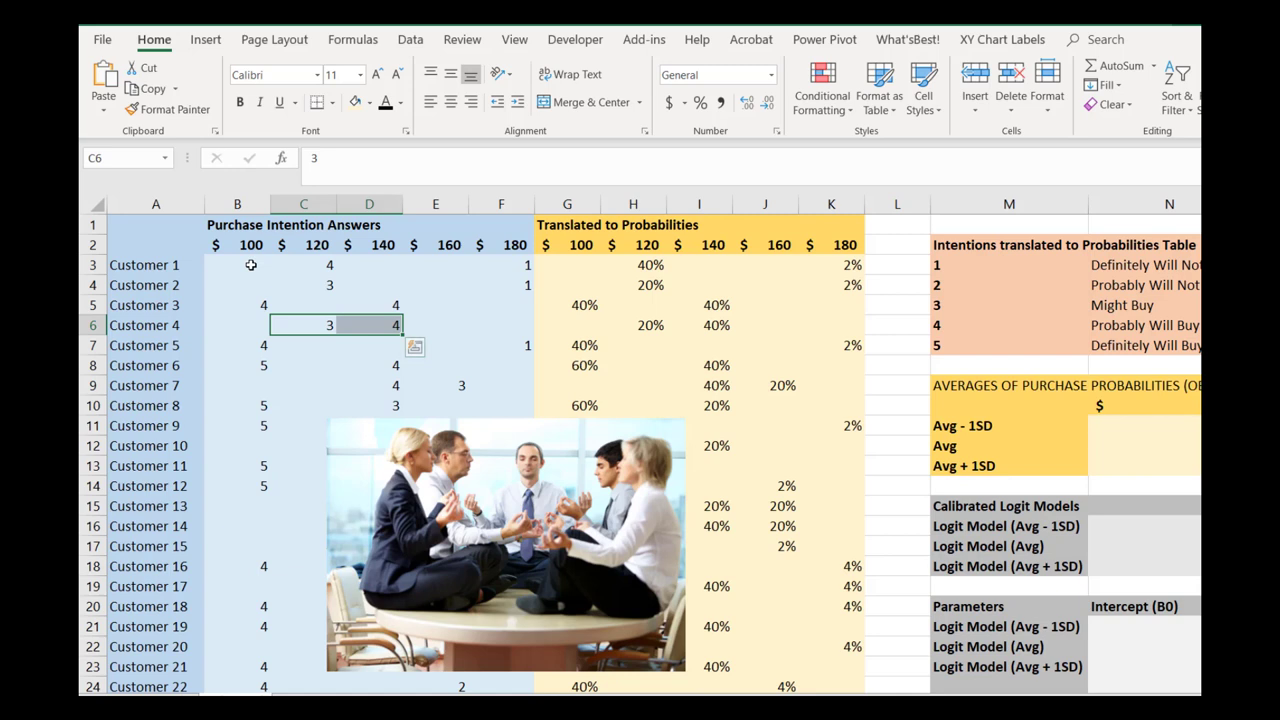
{"action": "left_click_drag", "start_coordinate": [557, 222], "coordinate": [815, 345]}
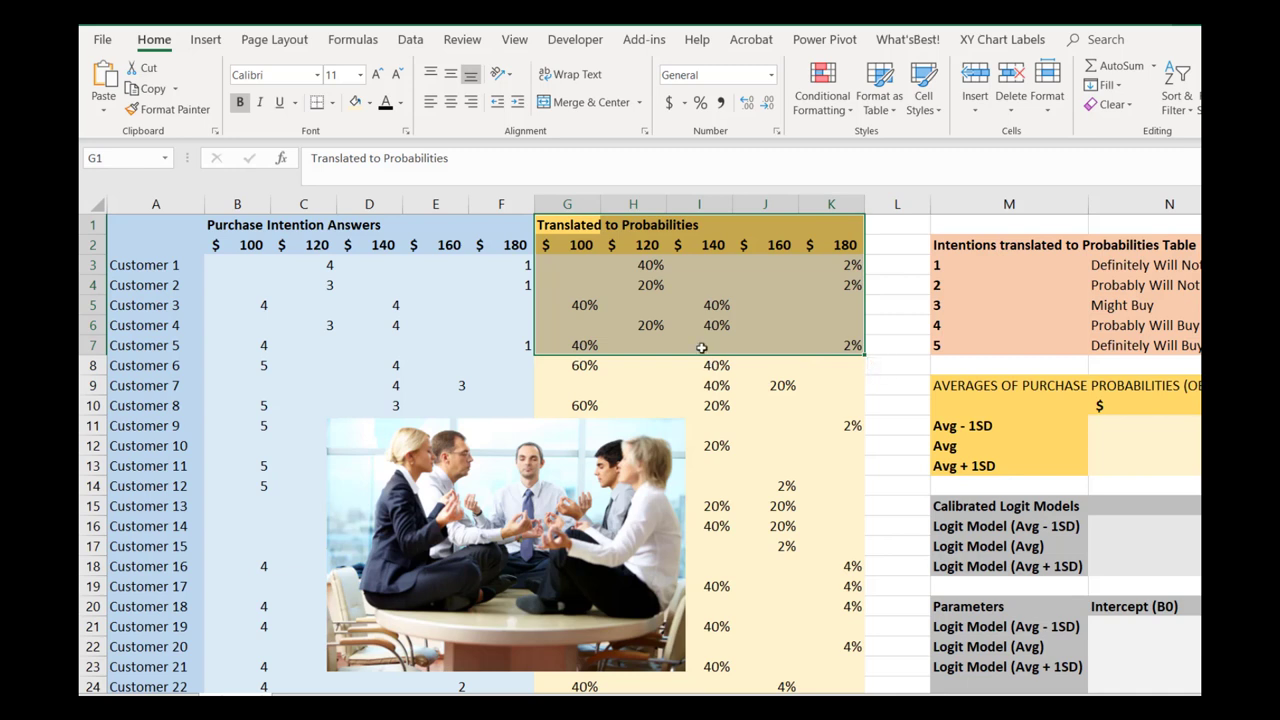
Inspect the IFERROR(VLOOKUP) formula in Customer 1's $120 probability cell, then scroll right to the logit tables
{"action": "left_click", "coordinate": [650, 266]}
{"action": "left_click", "coordinate": [397, 157]}
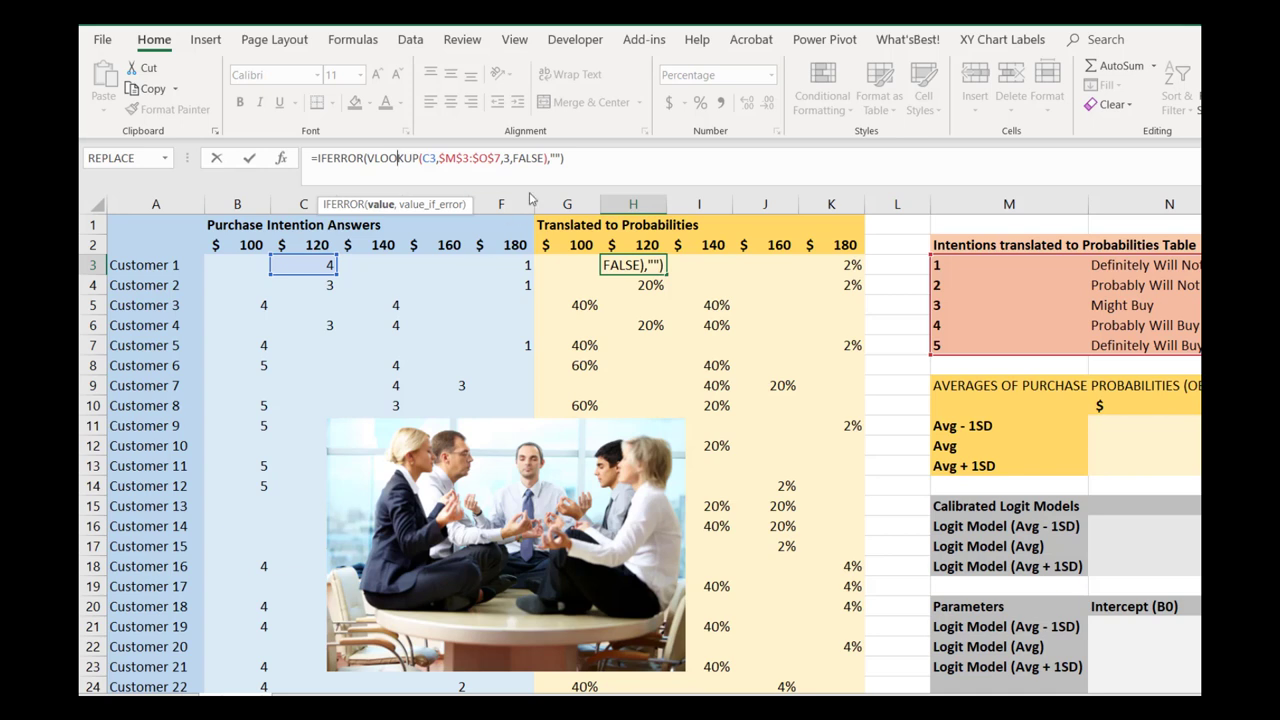
{"action": "left_click", "coordinate": [712, 276]}
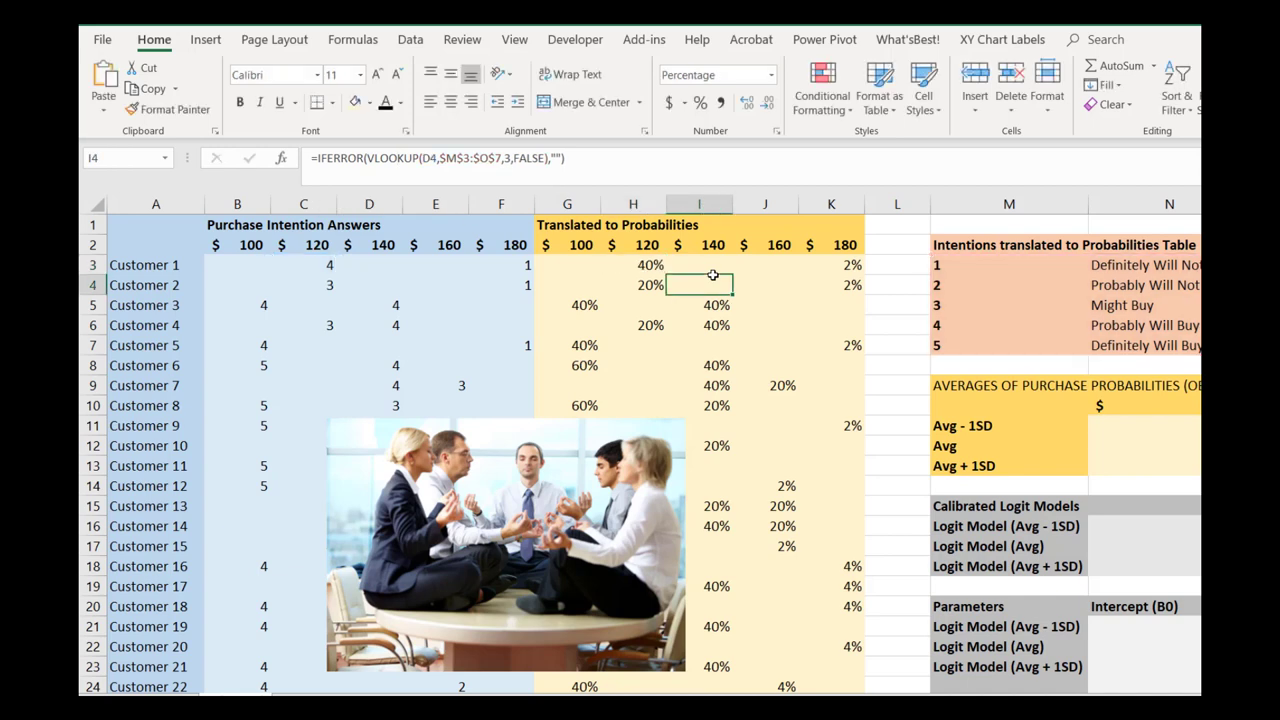
{"action": "left_click_drag", "start_coordinate": [955, 700], "coordinate": [991, 700]}
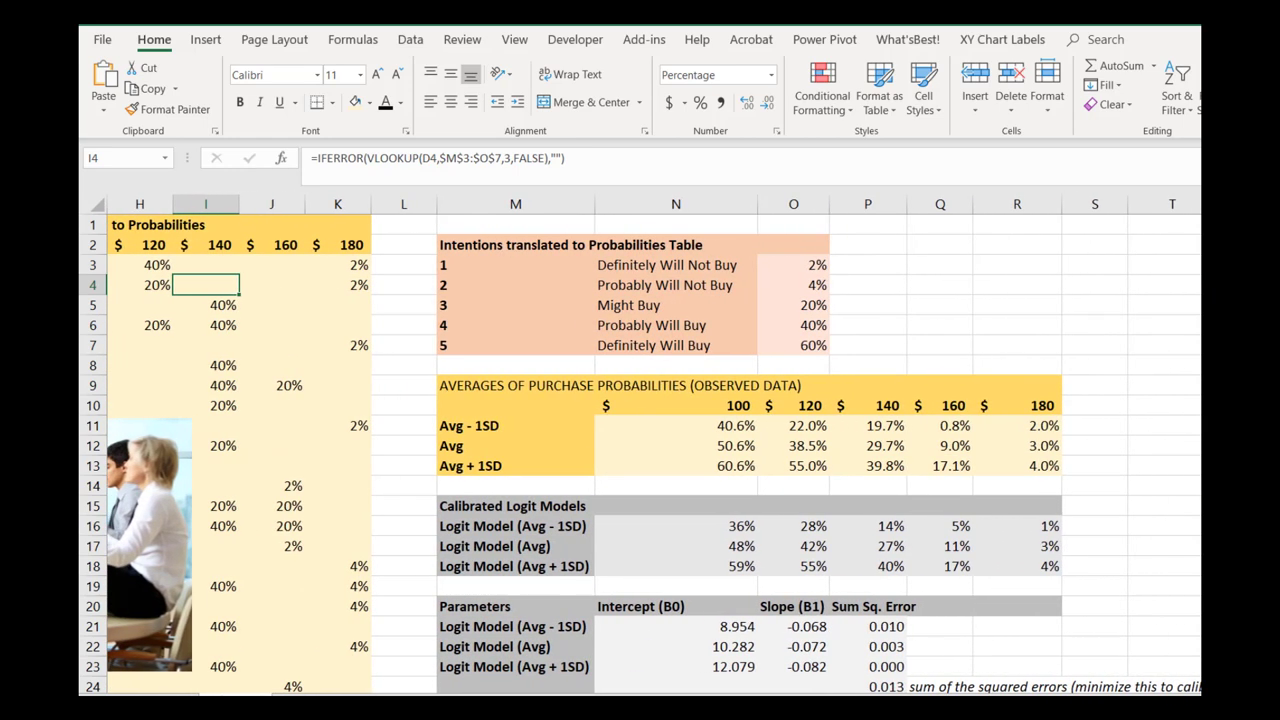
{"action": "scroll", "coordinate": [654, 444], "scroll_direction": "down", "scroll_amount": 1}
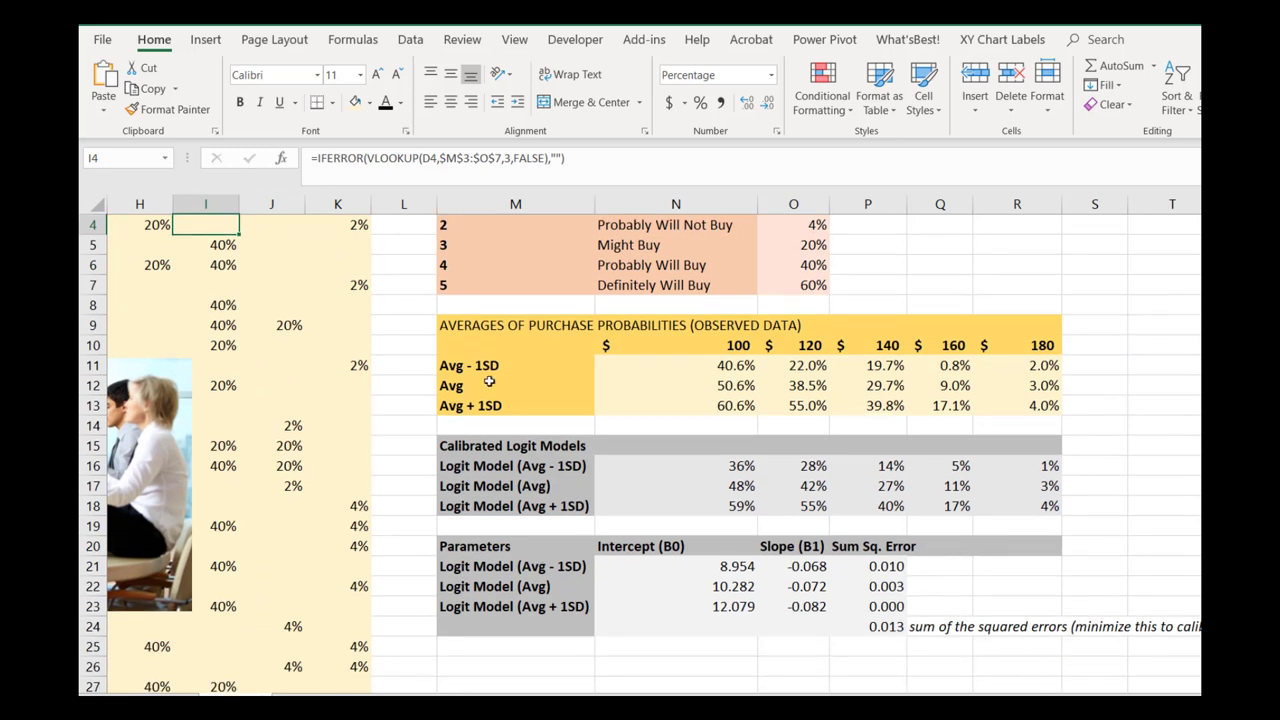
{"action": "left_click_drag", "start_coordinate": [472, 385], "coordinate": [1028, 386]}
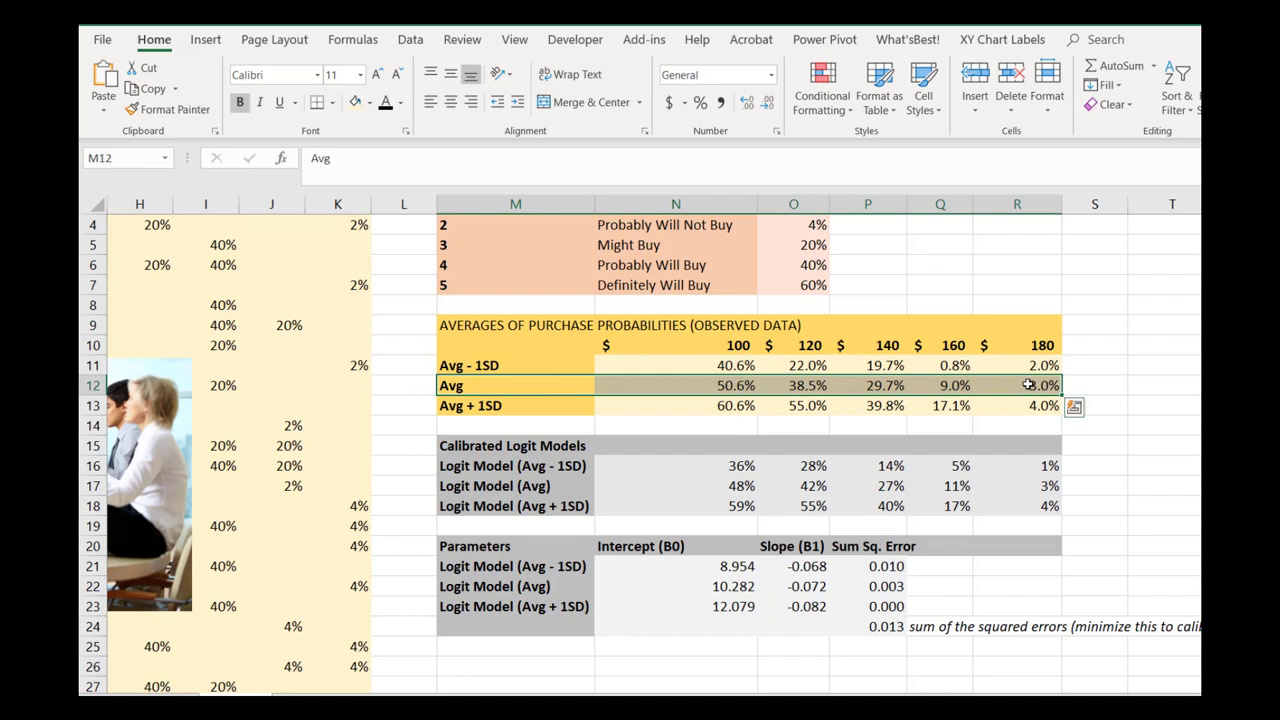
{"action": "left_click", "coordinate": [730, 385]}
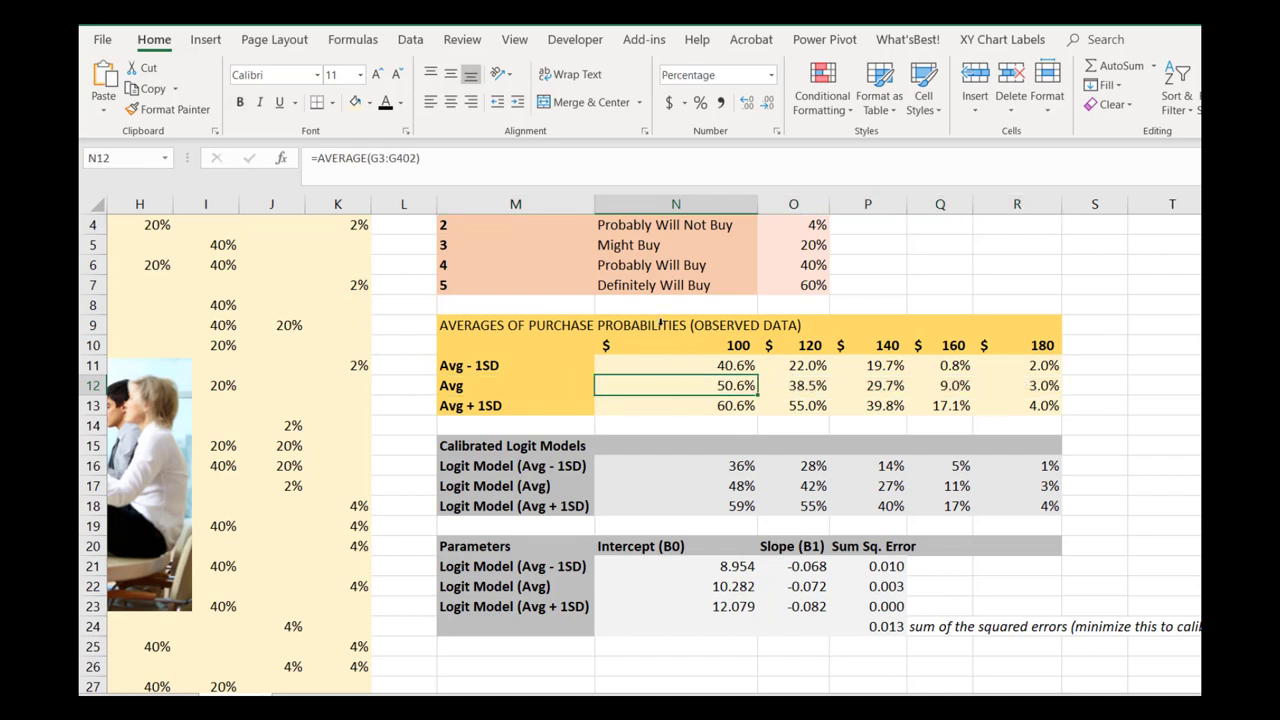
{"action": "left_click", "coordinate": [472, 162]}
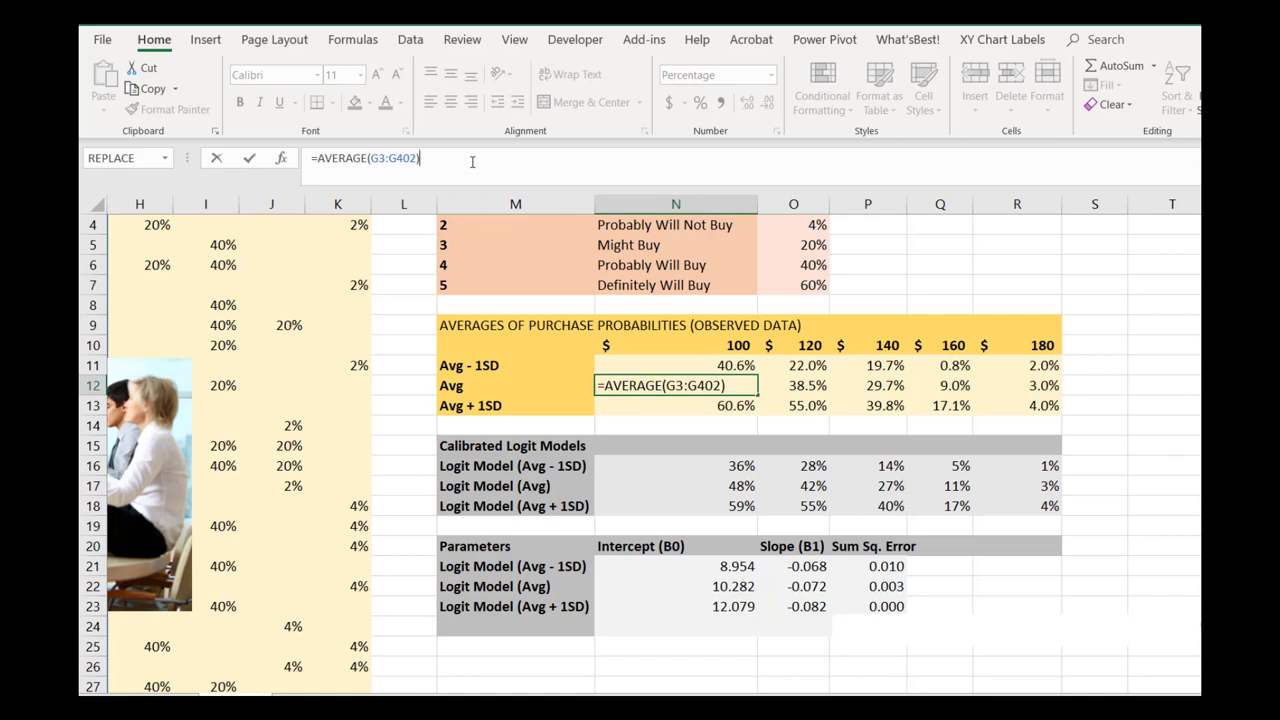
{"action": "key", "text": "Escape"}
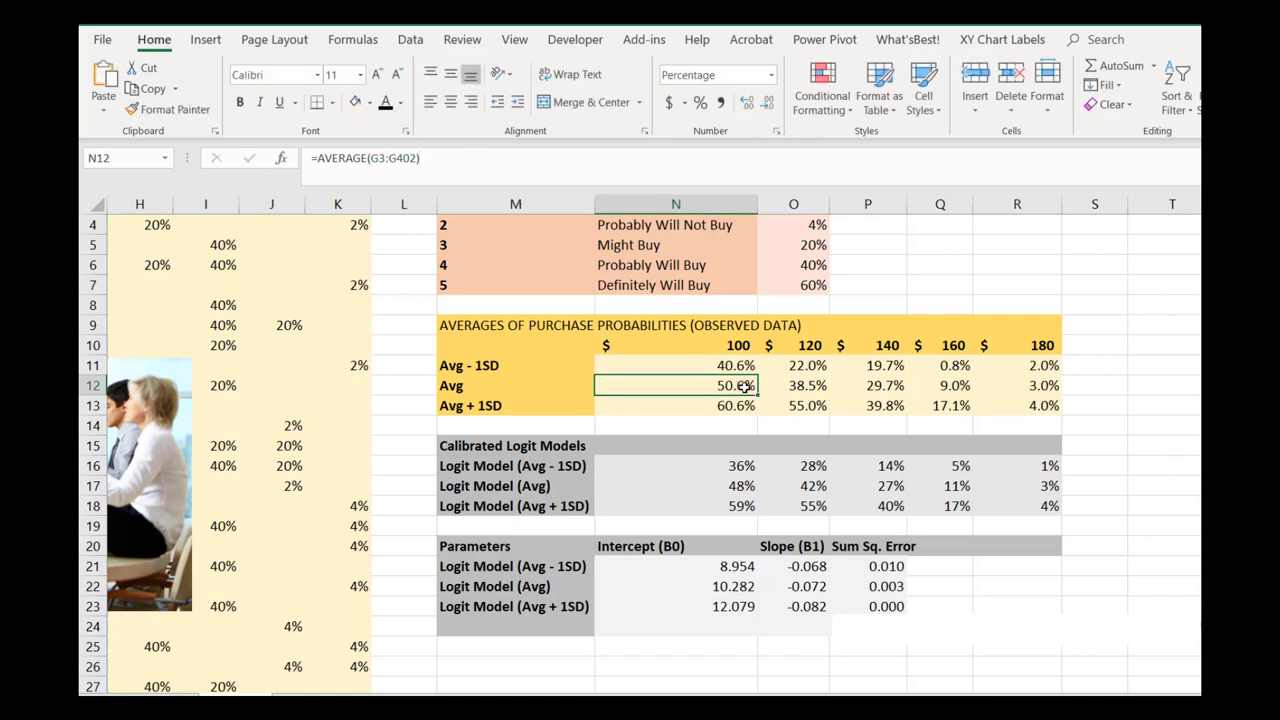
{"action": "scroll", "coordinate": [748, 386], "scroll_direction": "up", "scroll_amount": 1}
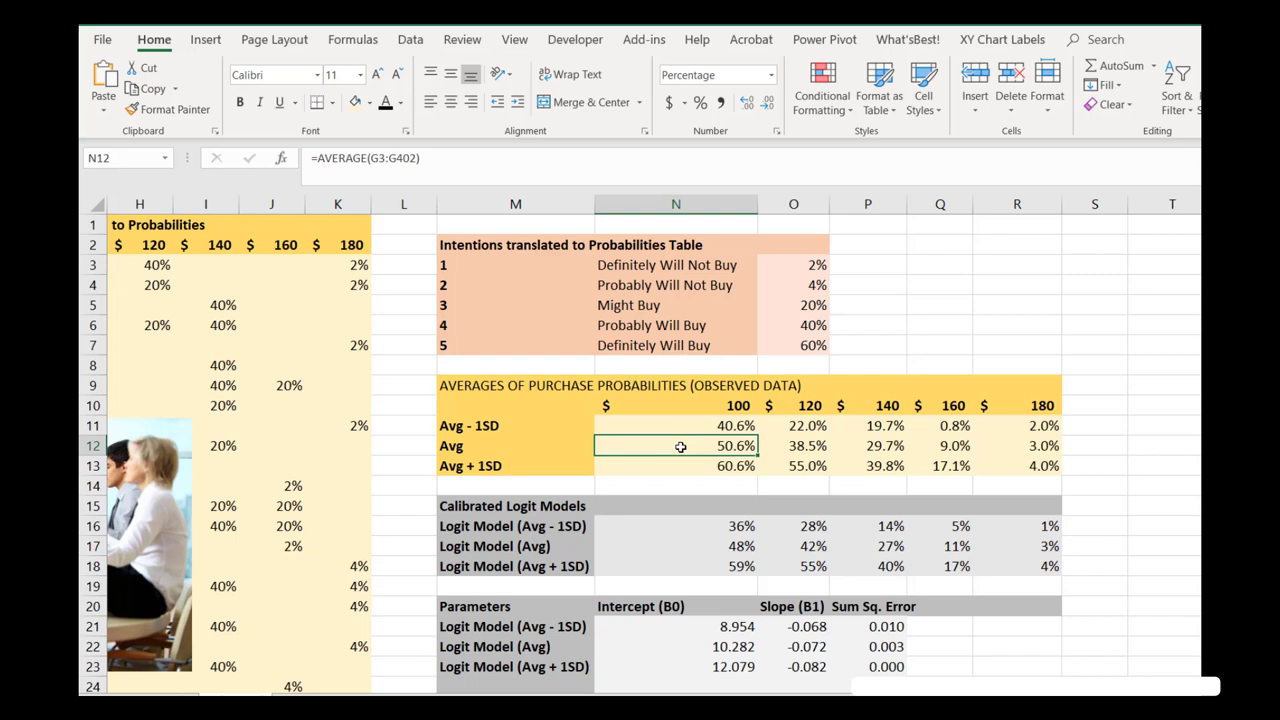
{"action": "left_click_drag", "start_coordinate": [481, 450], "coordinate": [1006, 449]}
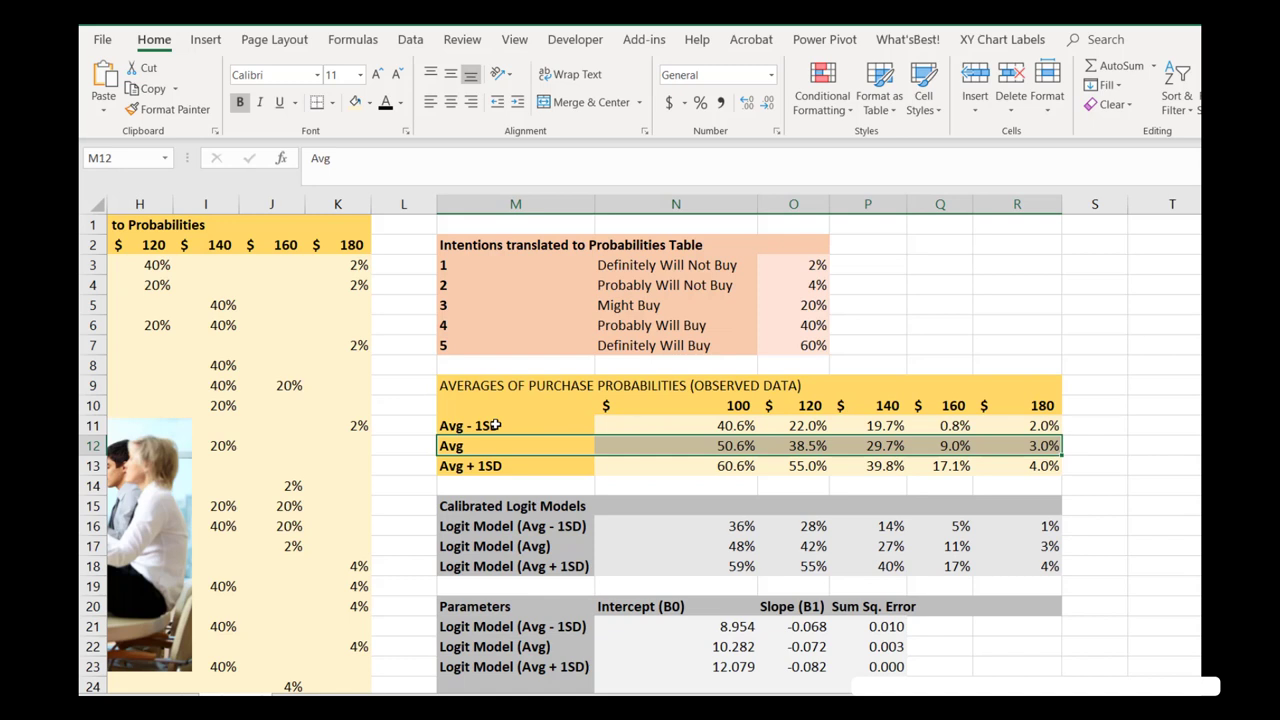
{"action": "left_click", "coordinate": [662, 425]}
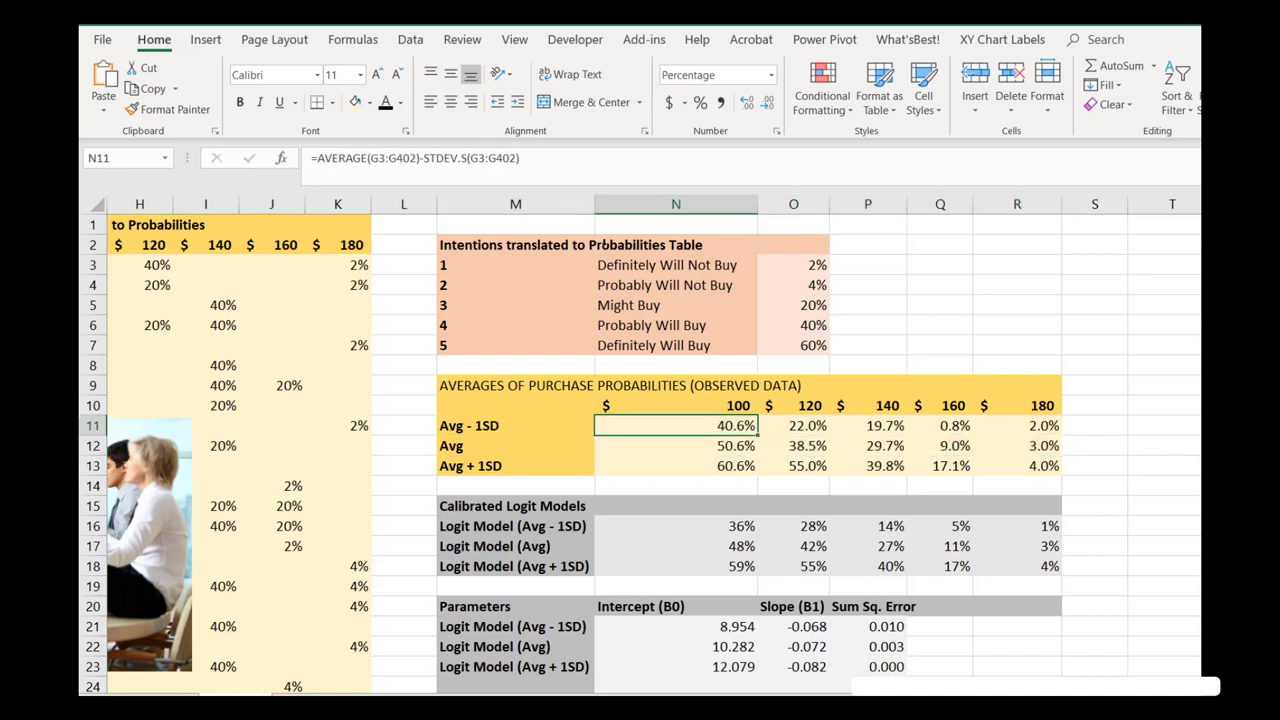
{"action": "left_click", "coordinate": [558, 160]}
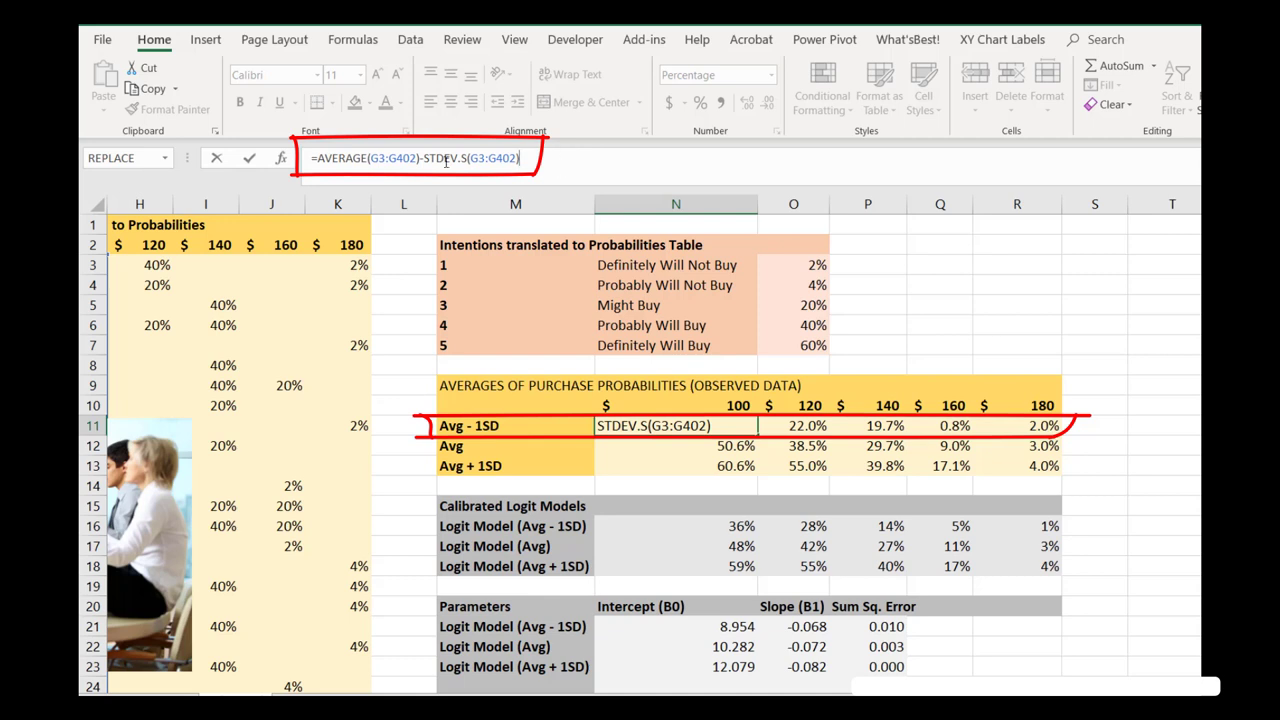
{"action": "left_click", "coordinate": [707, 468]}
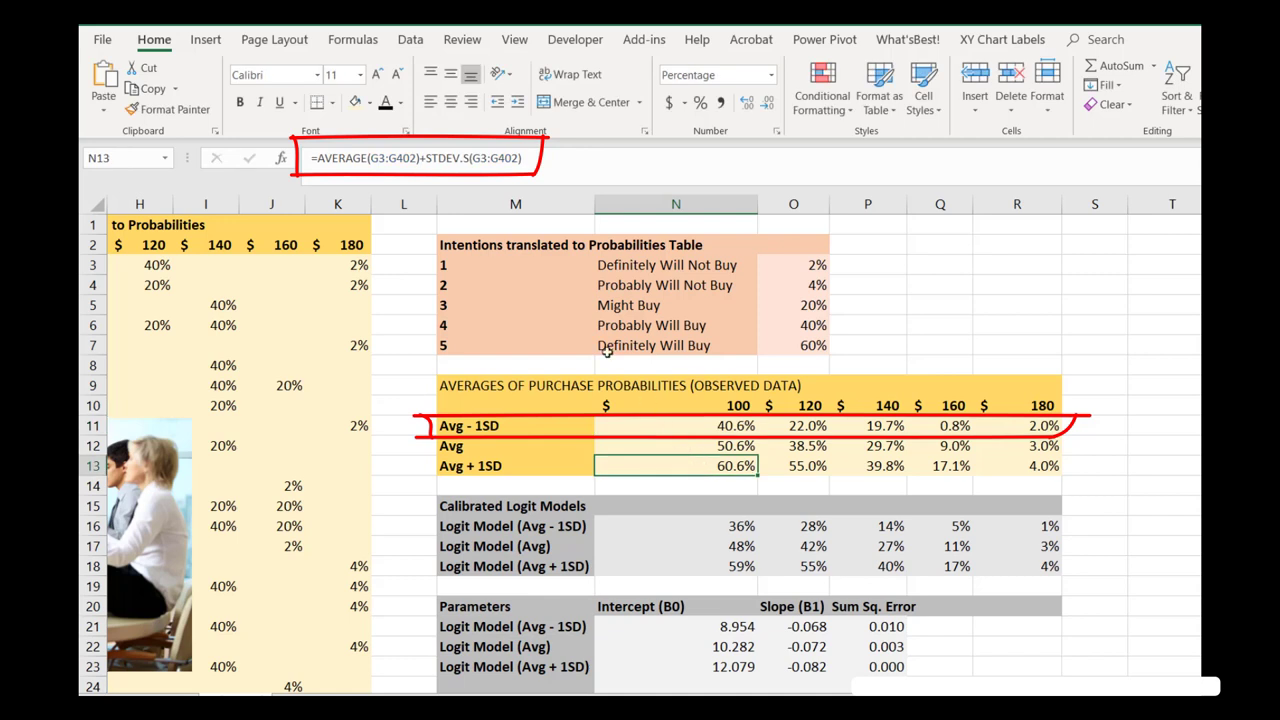
{"action": "left_click", "coordinate": [443, 158]}
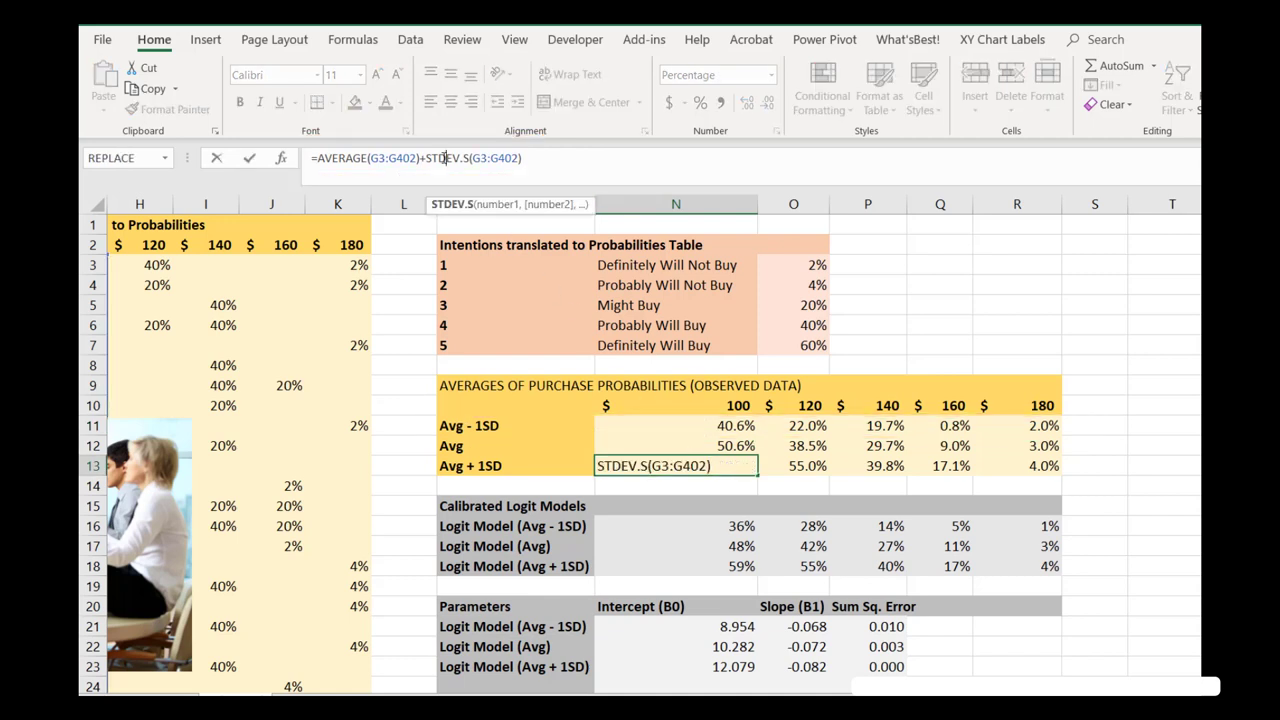
{"action": "key", "text": "Return"}
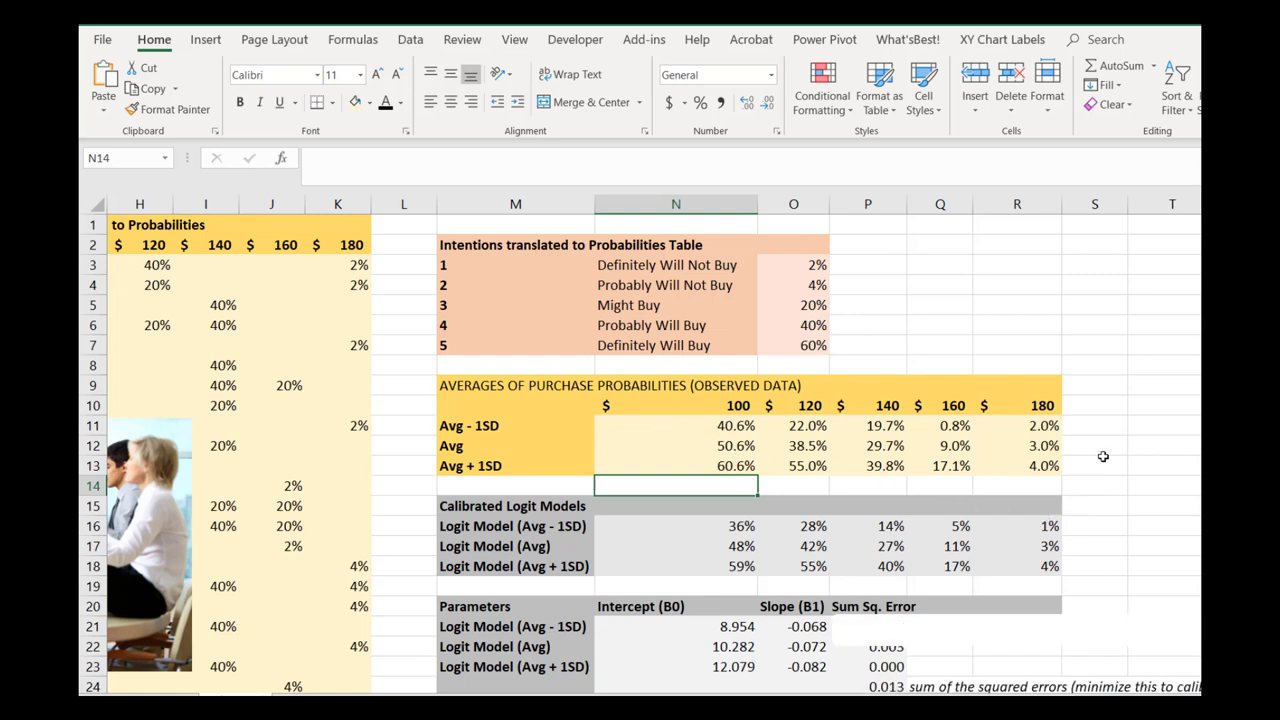
{"action": "scroll", "coordinate": [1103, 456], "scroll_direction": "down", "scroll_amount": 1}
{"action": "left_click", "coordinate": [533, 446]}
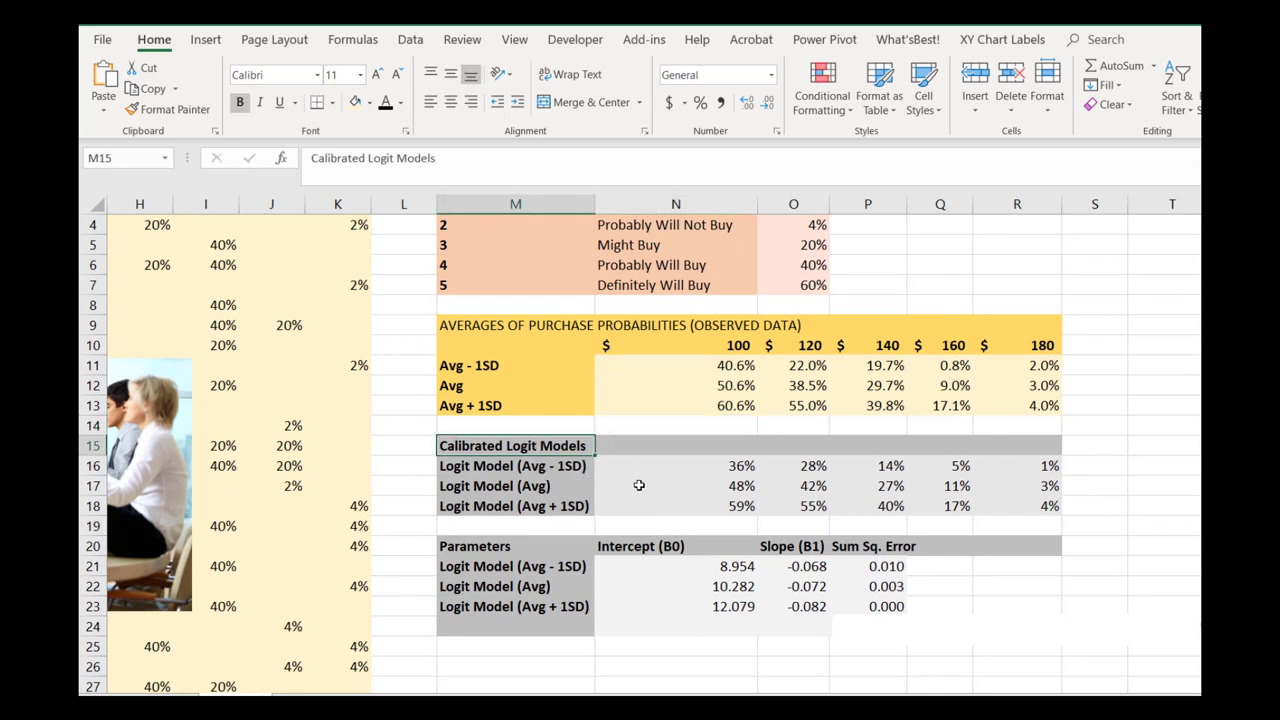
{"action": "left_click", "coordinate": [639, 485]}
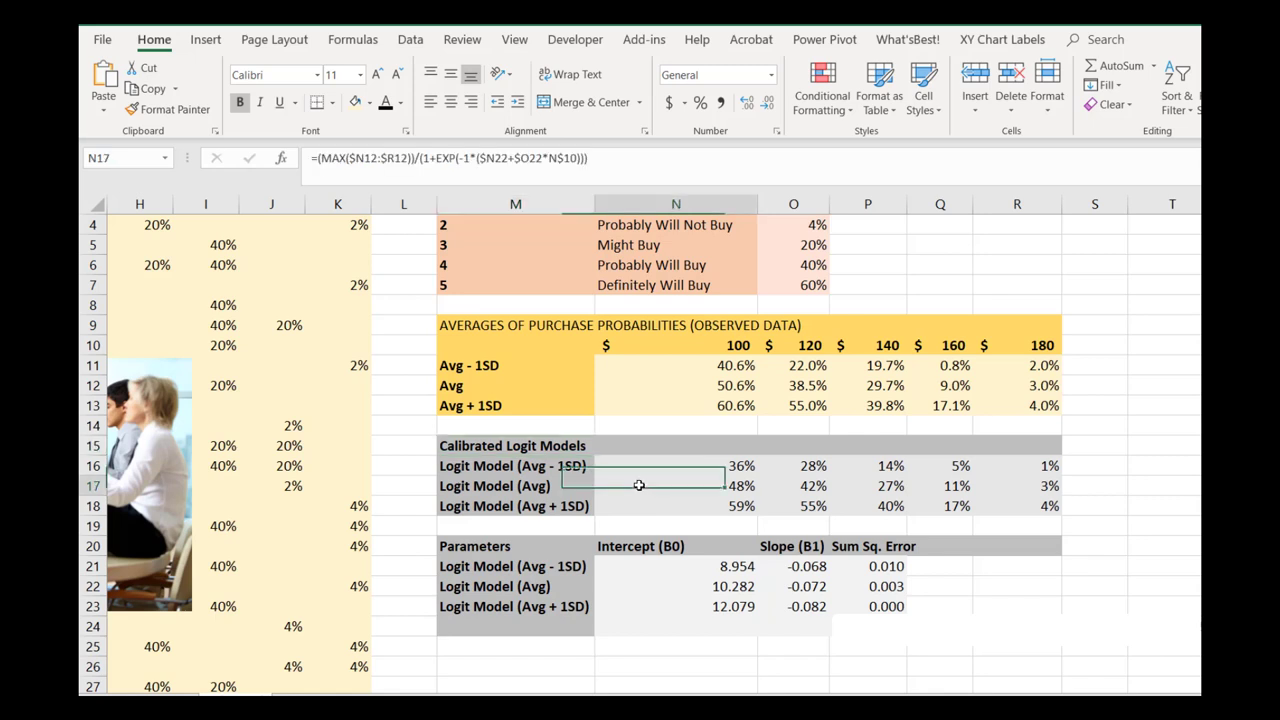
{"action": "key", "text": "ctrl+shift+Right"}
{"action": "left_click_drag", "start_coordinate": [651, 485], "coordinate": [572, 485]}
{"action": "left_click", "coordinate": [370, 160]}
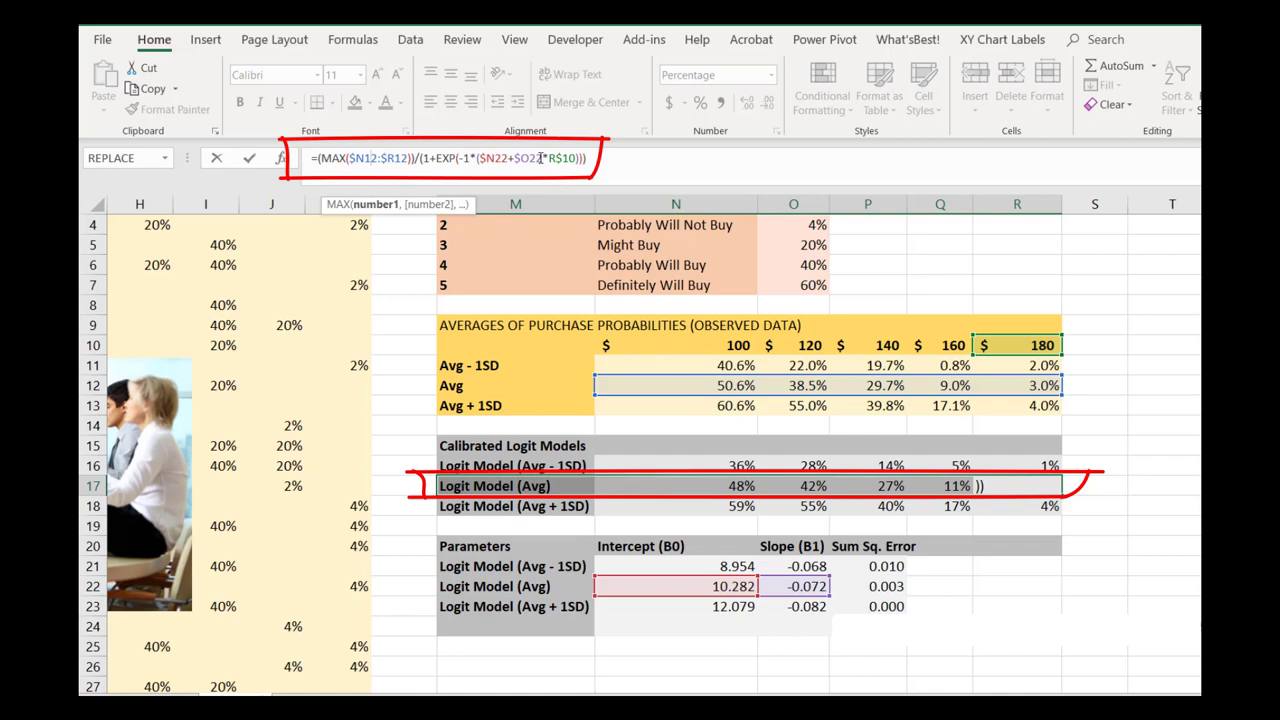
{"action": "key", "text": "ctrl+z"}
{"action": "mouse_move", "coordinate": [692, 573]}
{"action": "left_mouse_down"}
{"action": "mouse_move", "coordinate": [596, 600]}
{"action": "mouse_move", "coordinate": [836, 598]}
{"action": "left_mouse_up"}
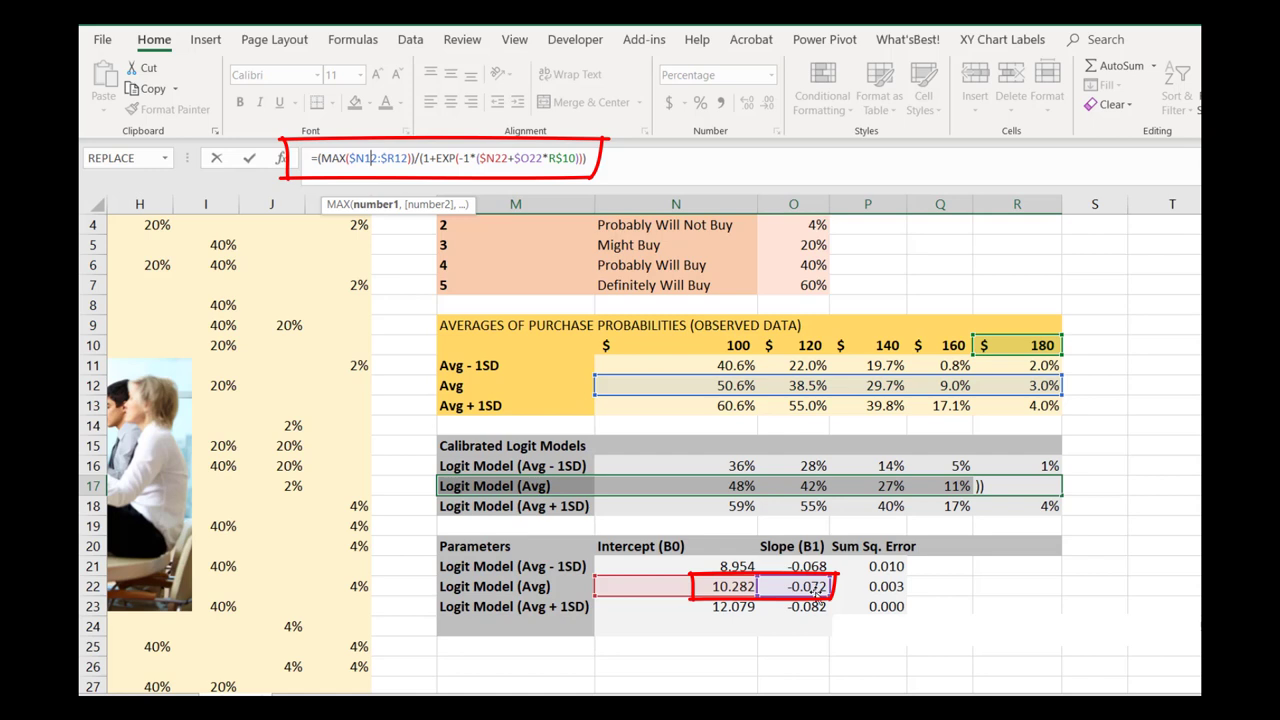
{"action": "key", "text": "Escape"}
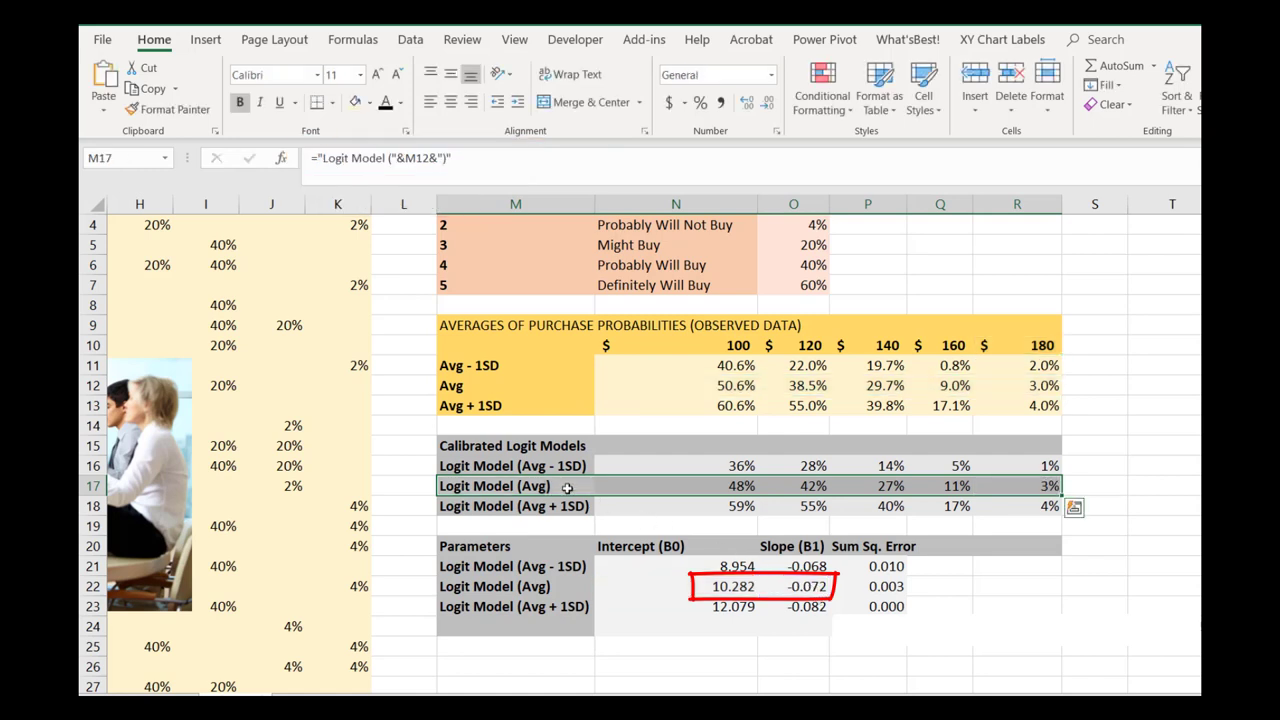
{"action": "left_click_drag", "start_coordinate": [514, 466], "coordinate": [1048, 466]}
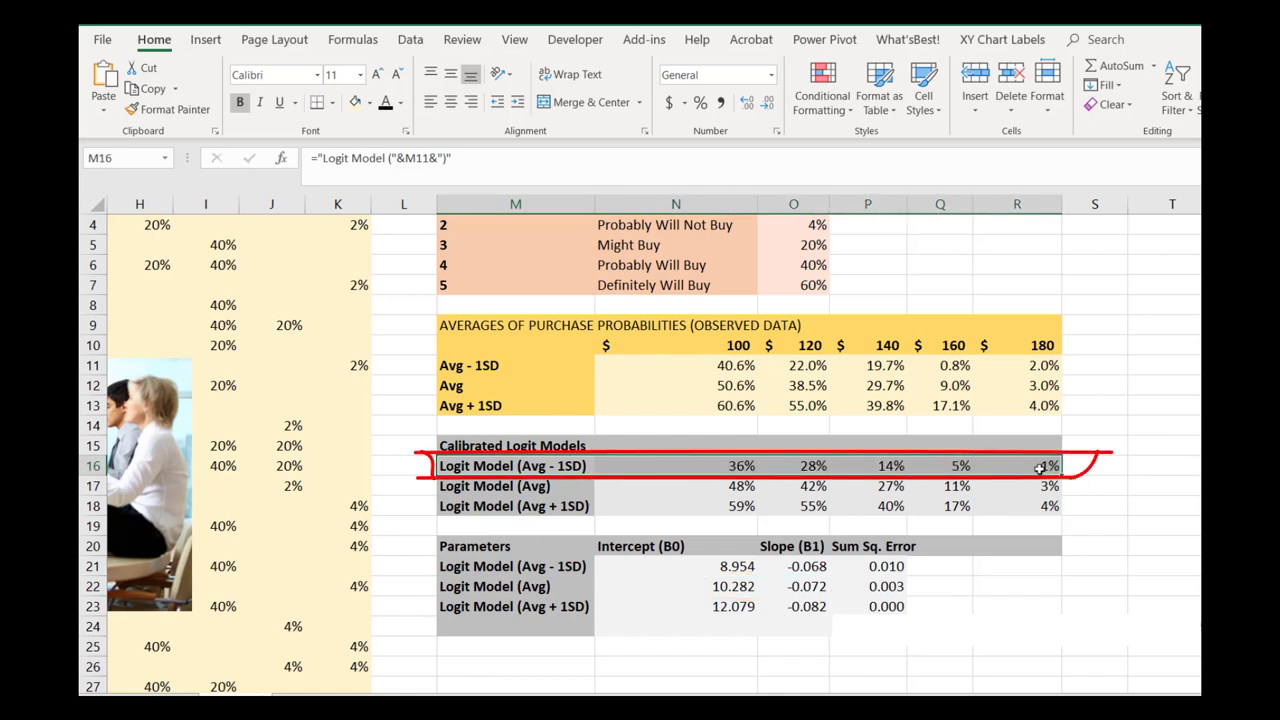
{"action": "left_click", "coordinate": [661, 566]}
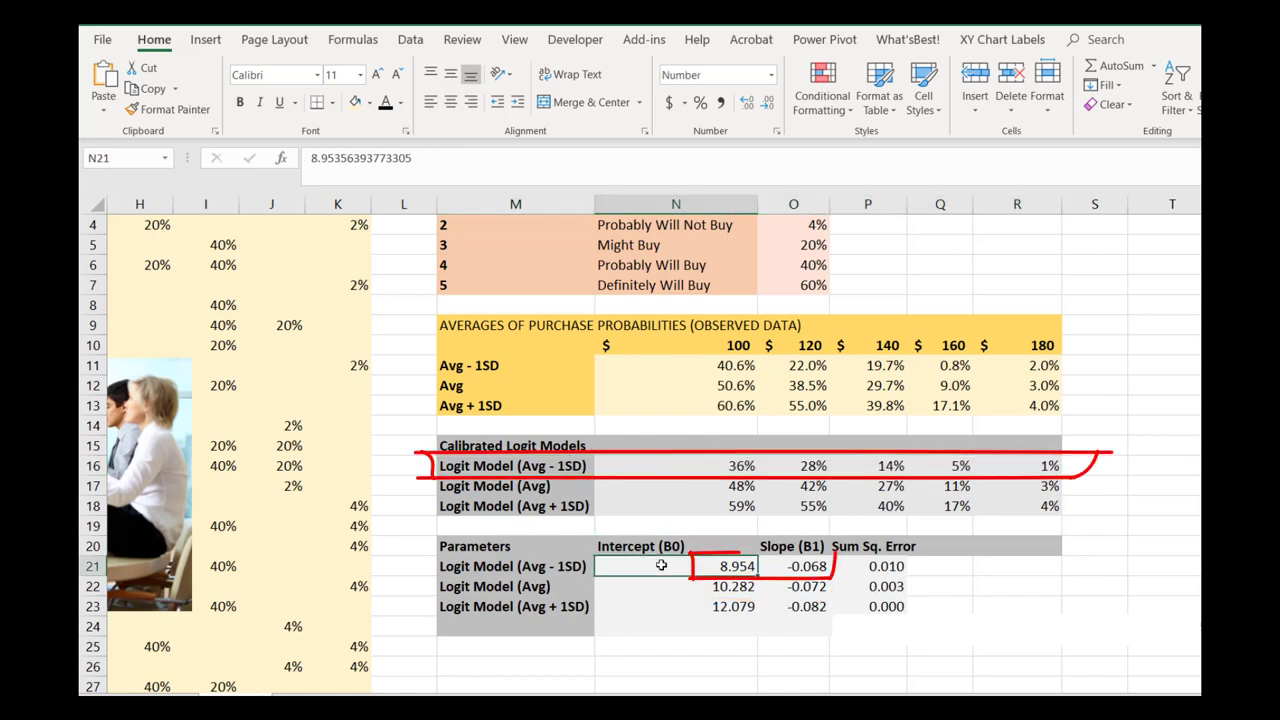
{"action": "left_click", "coordinate": [801, 565]}
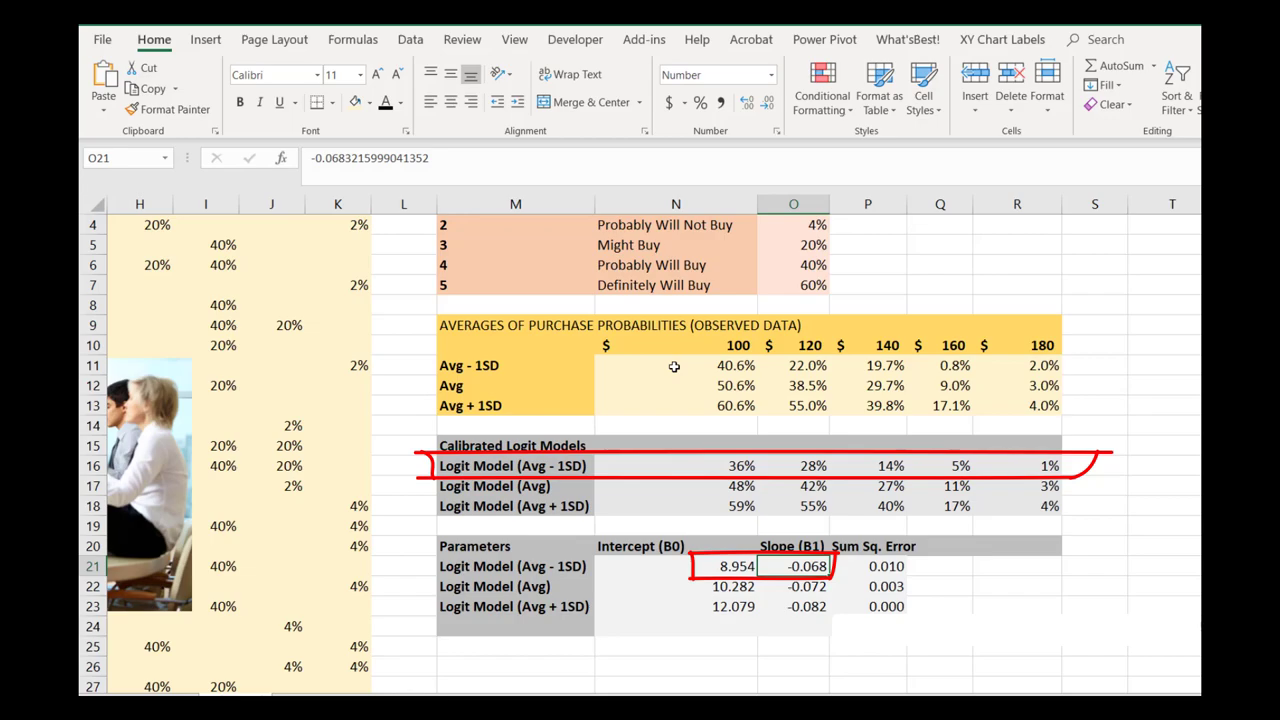
{"action": "left_click_drag", "start_coordinate": [689, 465], "coordinate": [1008, 465]}
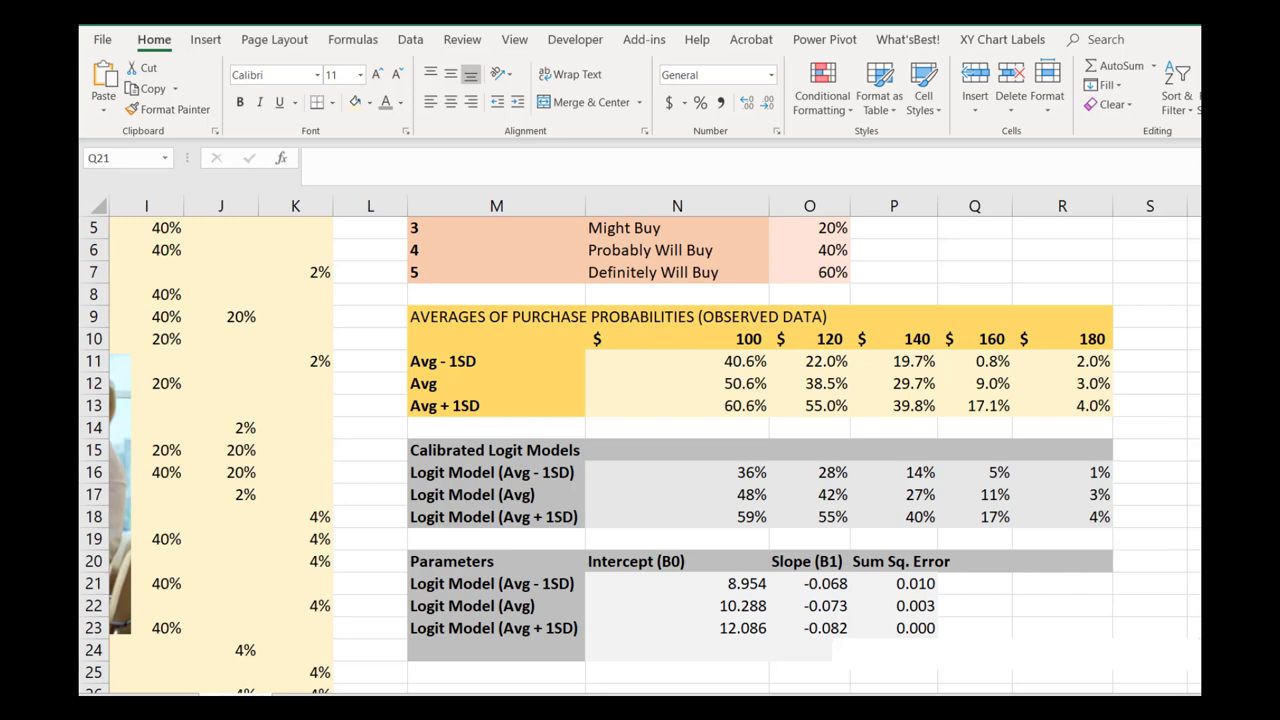
{"action": "left_click_drag", "start_coordinate": [893, 650], "coordinate": [974, 650]}
{"action": "key", "text": "alt+equal"}
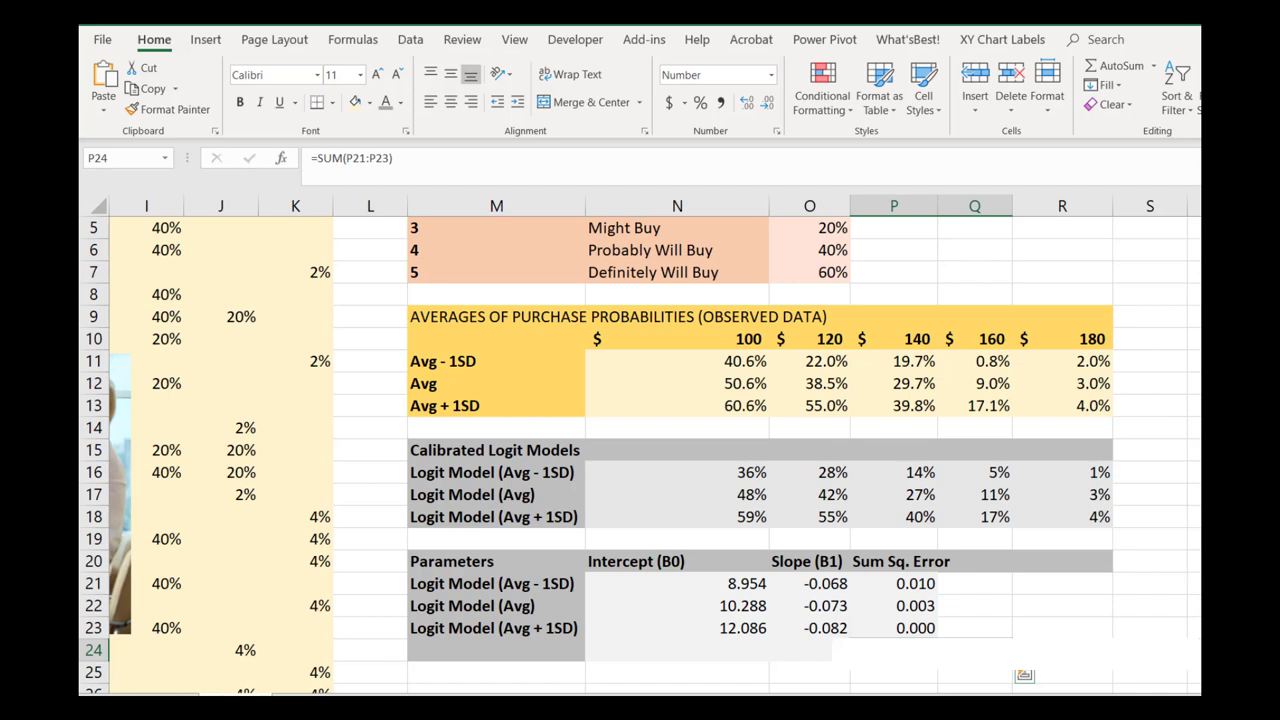
{"action": "left_click_drag", "start_coordinate": [683, 584], "coordinate": [800, 624]}
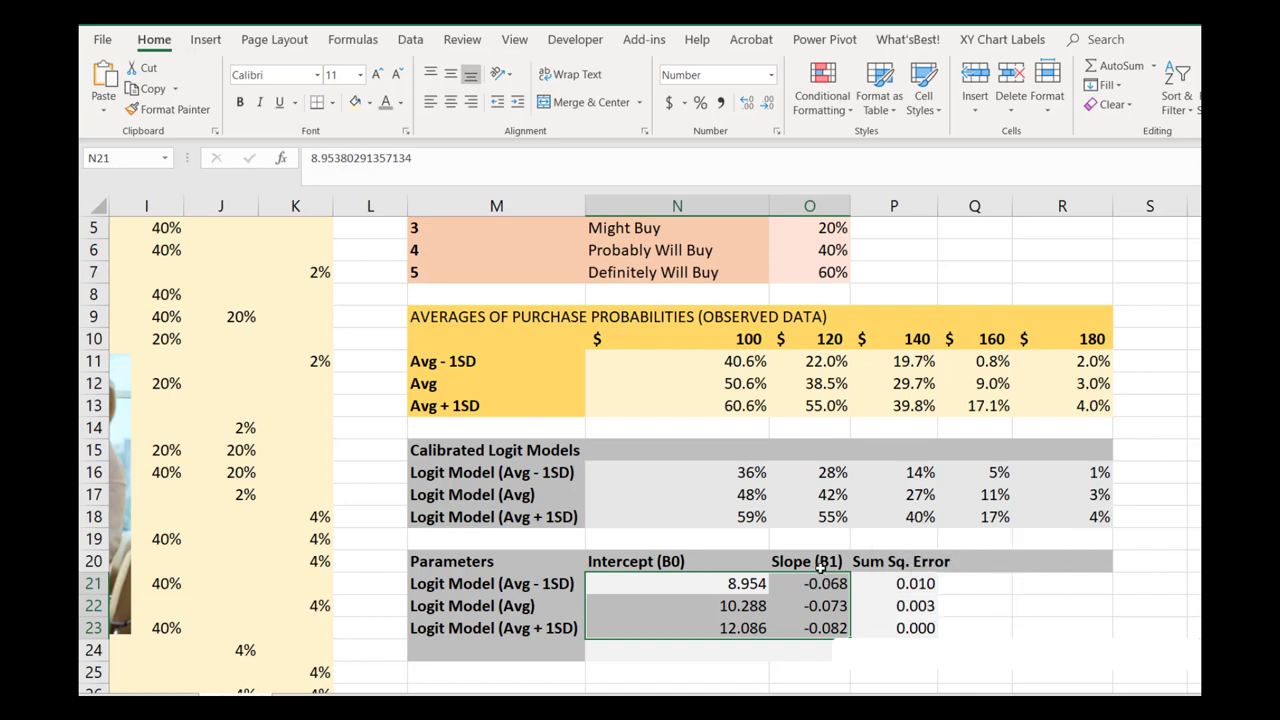
{"action": "left_click", "coordinate": [679, 586]}
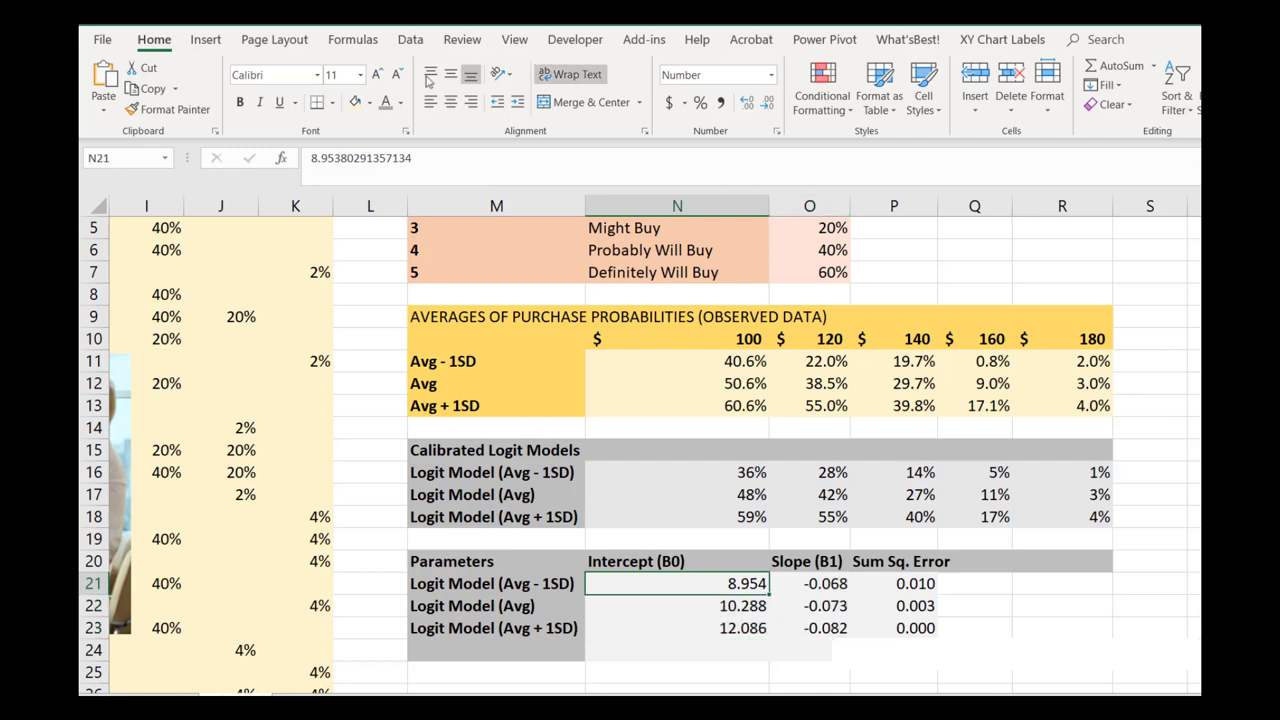
Refit the Avg - 1SD model with Solver, minimising P21 by changing N21:O21, and keep the solution
{"action": "left_click", "coordinate": [410, 40]}
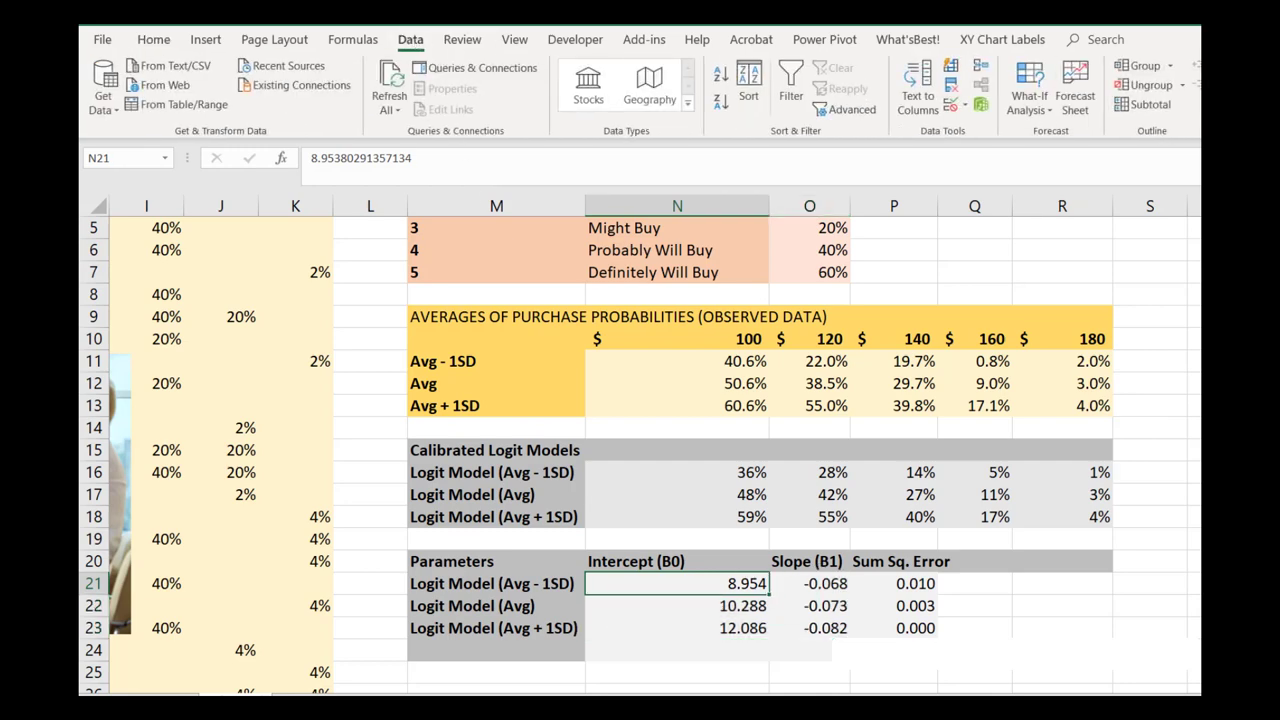
{"action": "key", "text": "alt+a"}
{"action": "key", "text": "y"}
{"action": "key", "text": "2"}
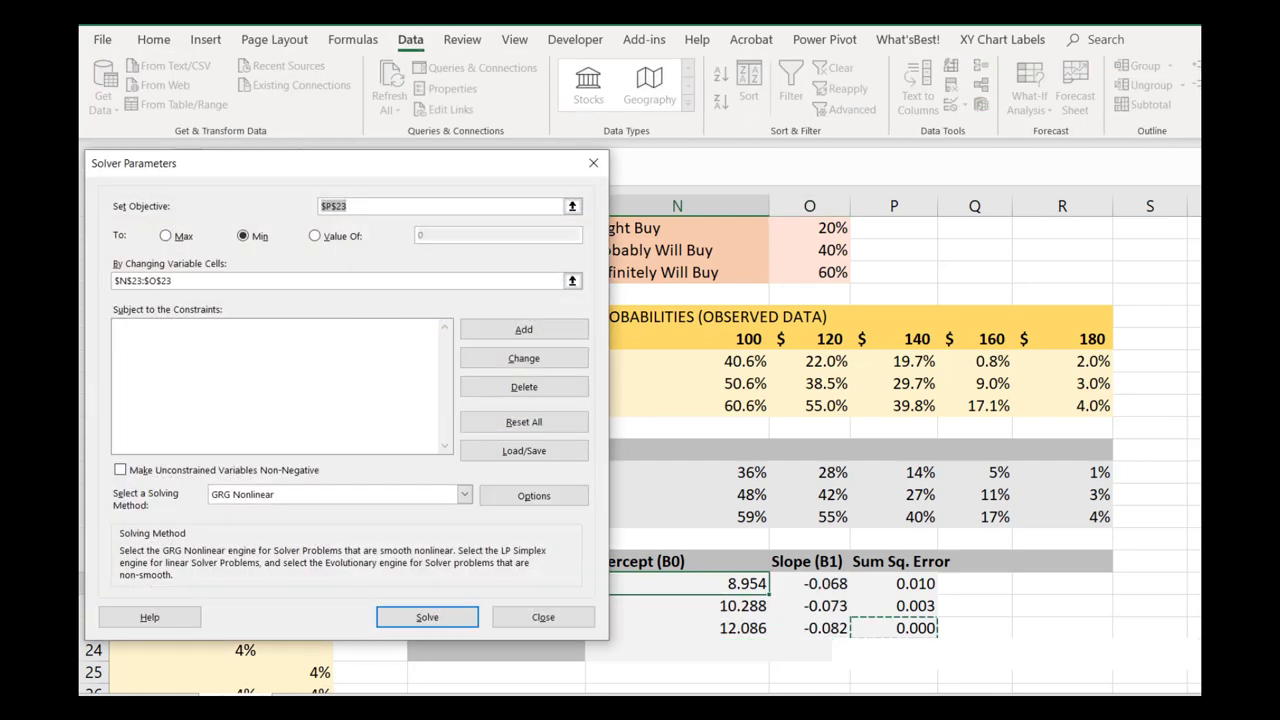
{"action": "left_click", "coordinate": [573, 206]}
{"action": "left_click", "coordinate": [905, 583]}
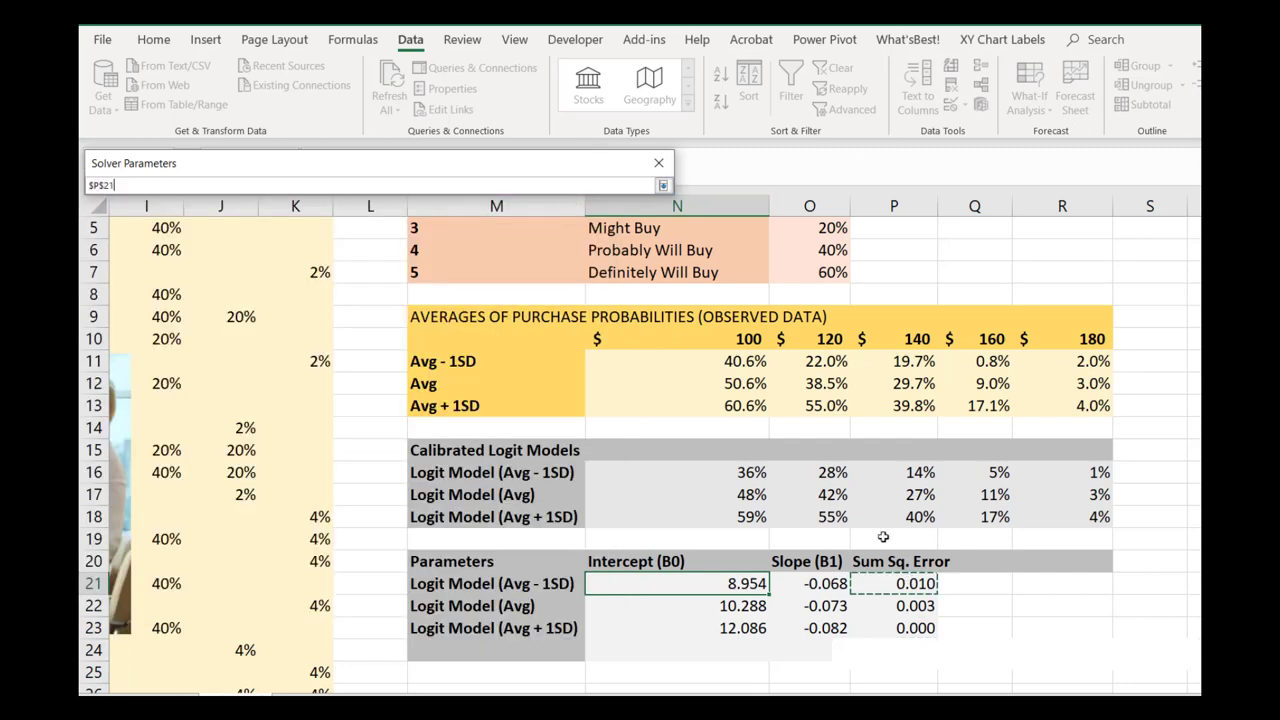
{"action": "left_click", "coordinate": [663, 187]}
{"action": "left_click", "coordinate": [573, 277]}
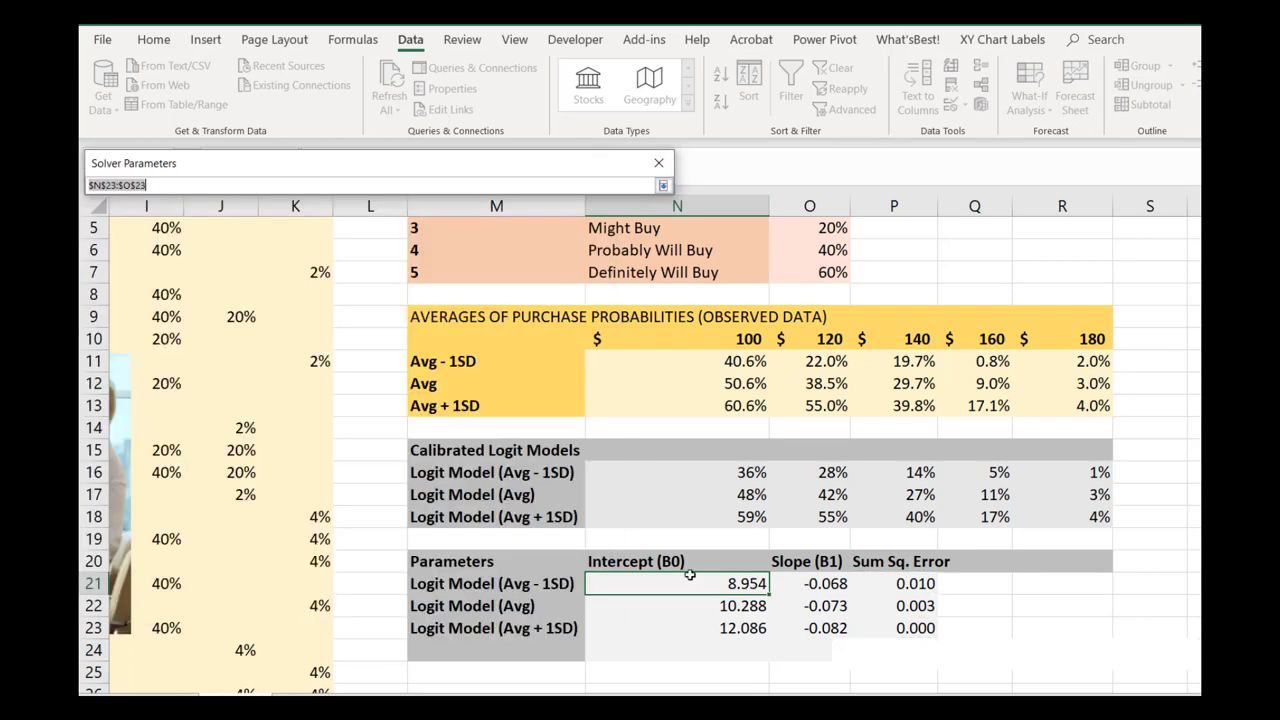
{"action": "left_click_drag", "start_coordinate": [693, 583], "coordinate": [810, 583]}
{"action": "left_click", "coordinate": [663, 186]}
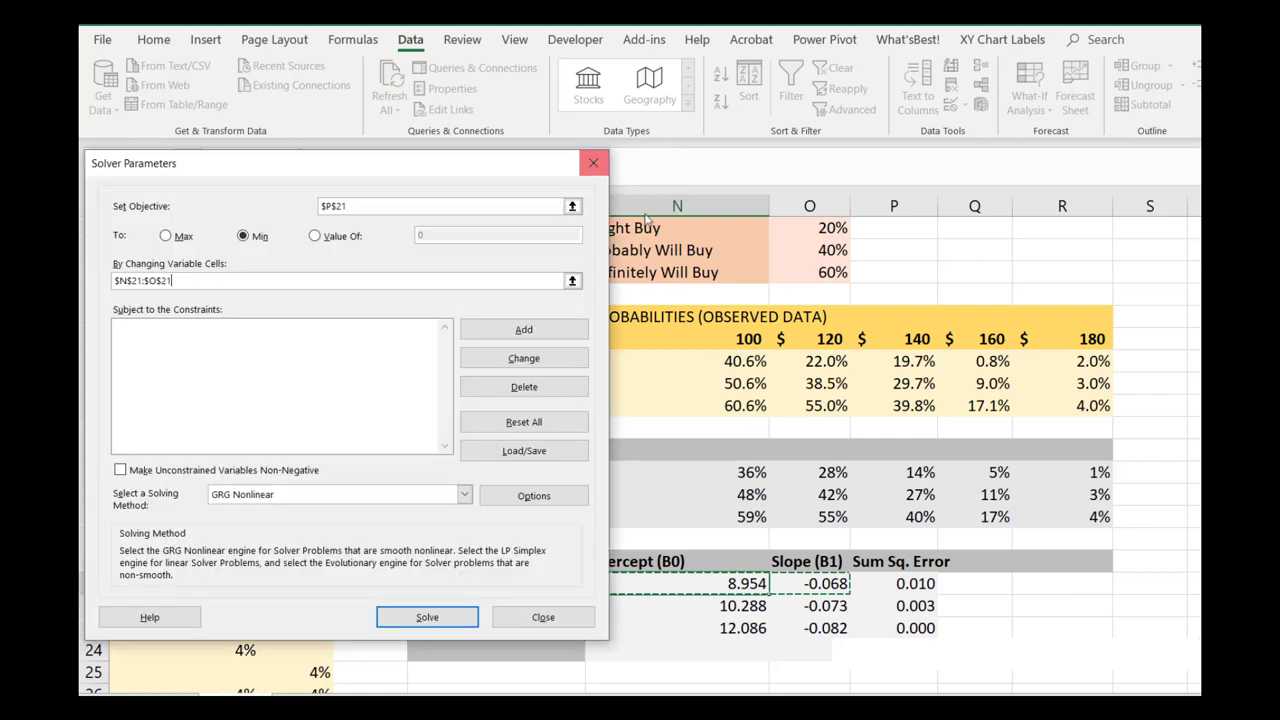
{"action": "left_click", "coordinate": [427, 617]}
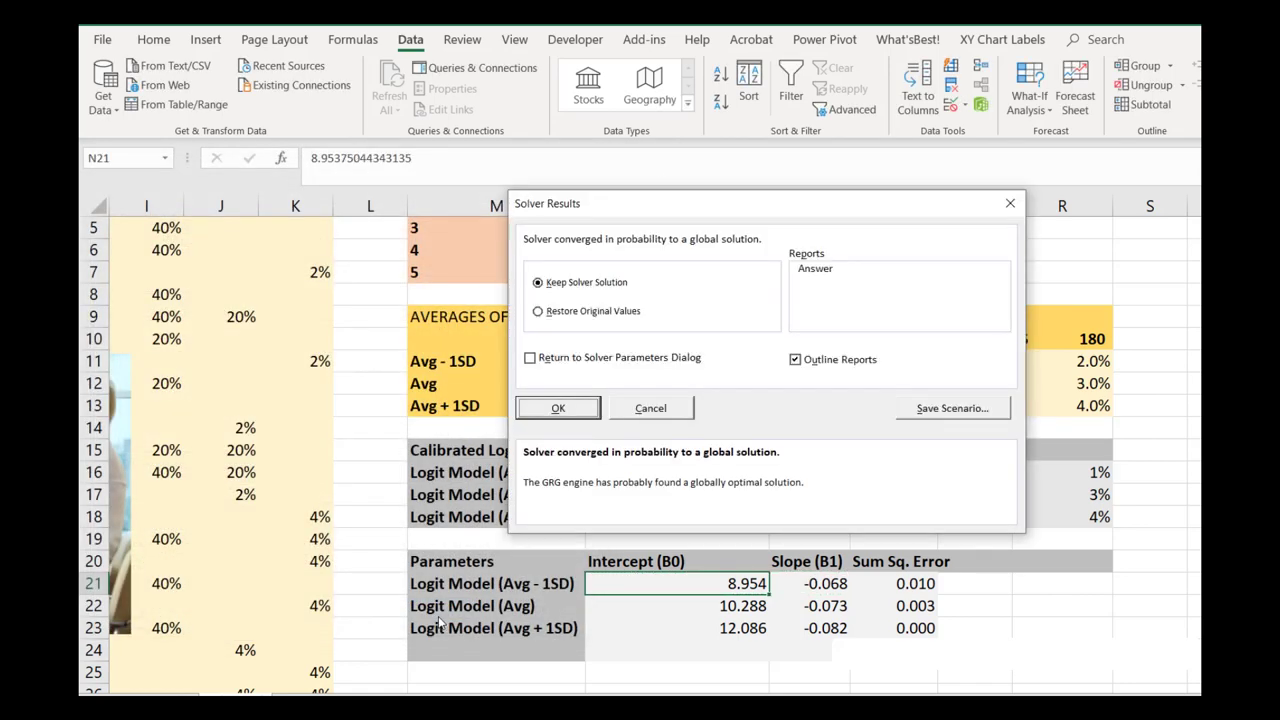
{"action": "left_click", "coordinate": [558, 408]}
Run Solver on the Avg model, minimising P22 by changing N22:O22 (intercept 10.282, slope -0.072)
{"action": "left_click", "coordinate": [907, 603]}
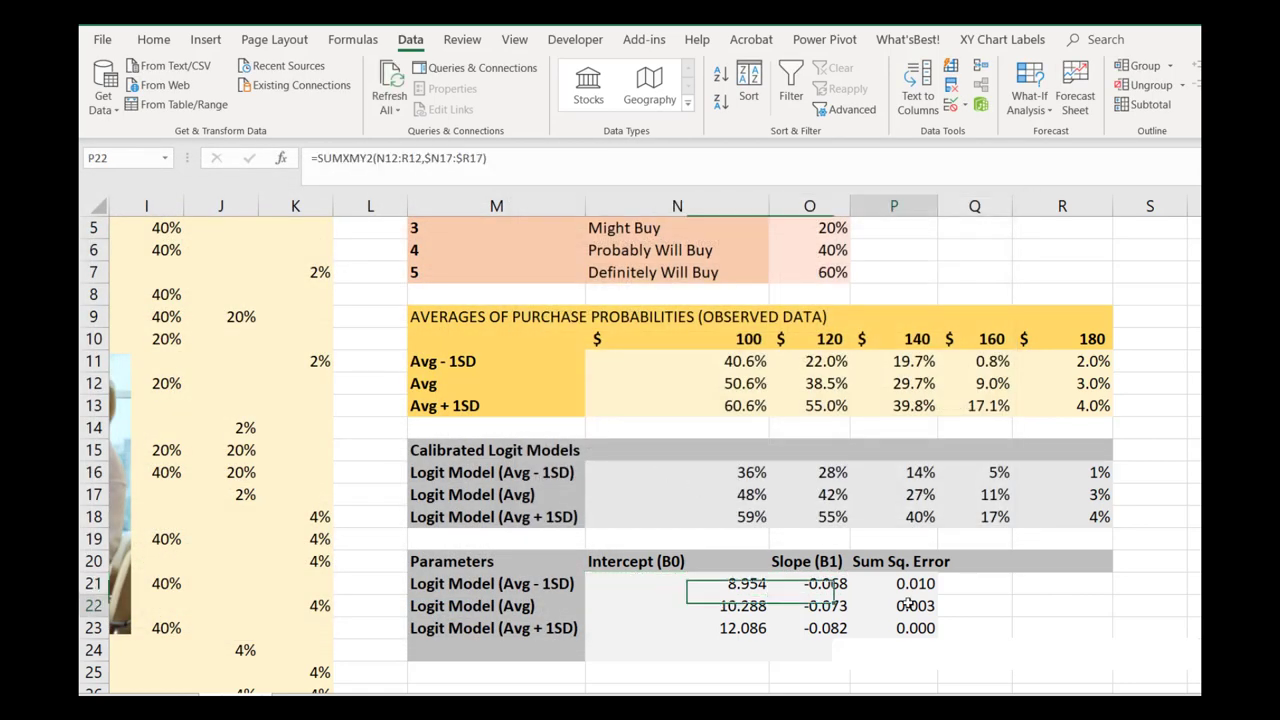
{"action": "left_click", "coordinate": [1192, 88]}
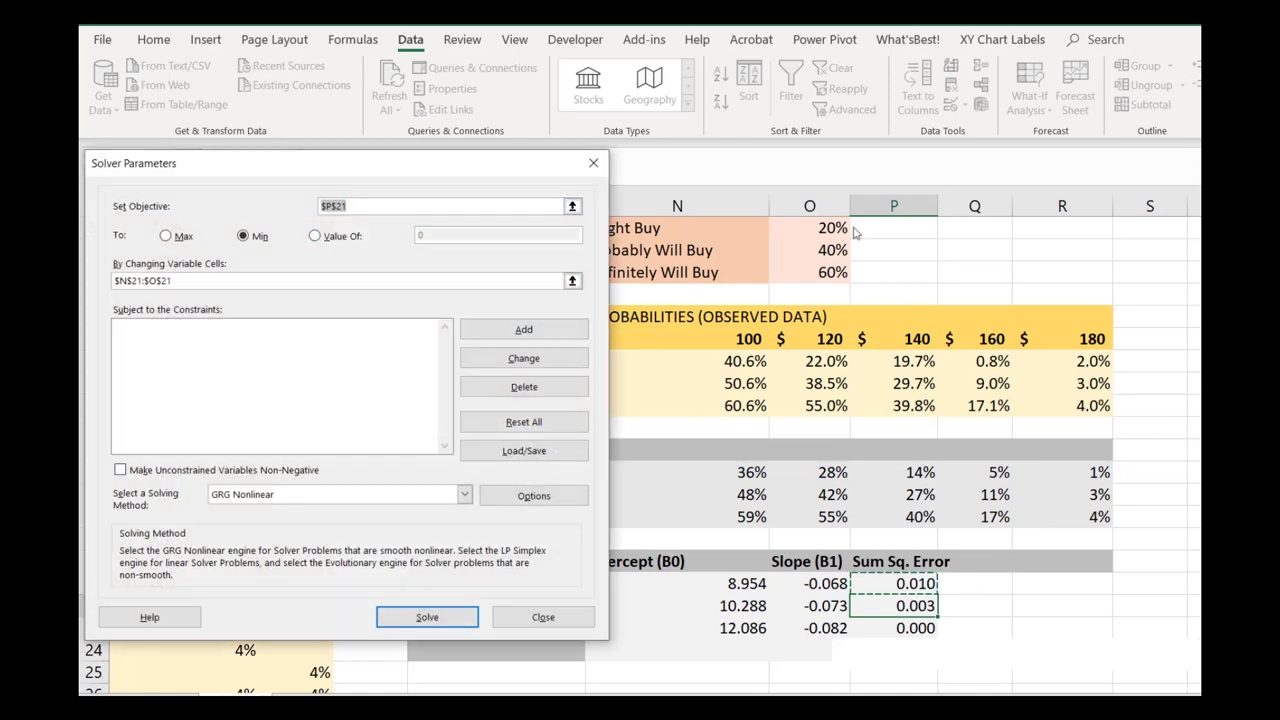
{"action": "left_click", "coordinate": [572, 205]}
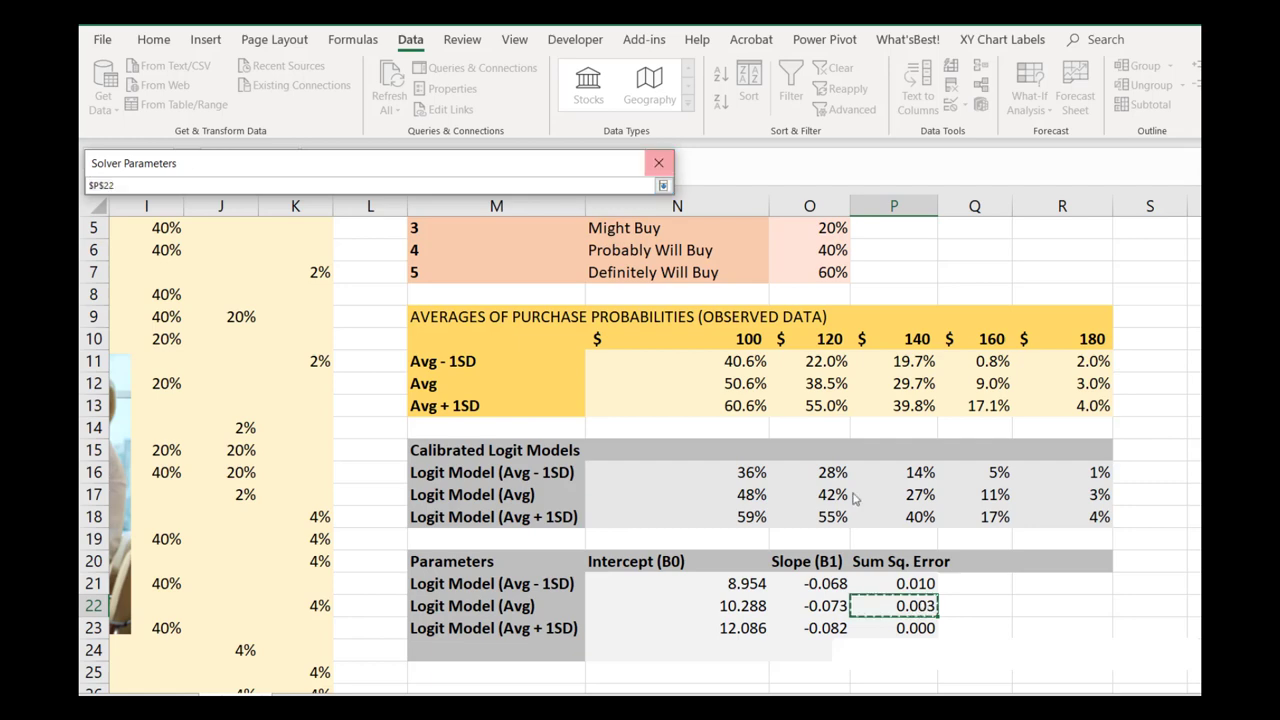
{"action": "left_click", "coordinate": [662, 185]}
{"action": "left_click", "coordinate": [572, 280]}
{"action": "left_click_drag", "start_coordinate": [715, 605], "coordinate": [810, 605]}
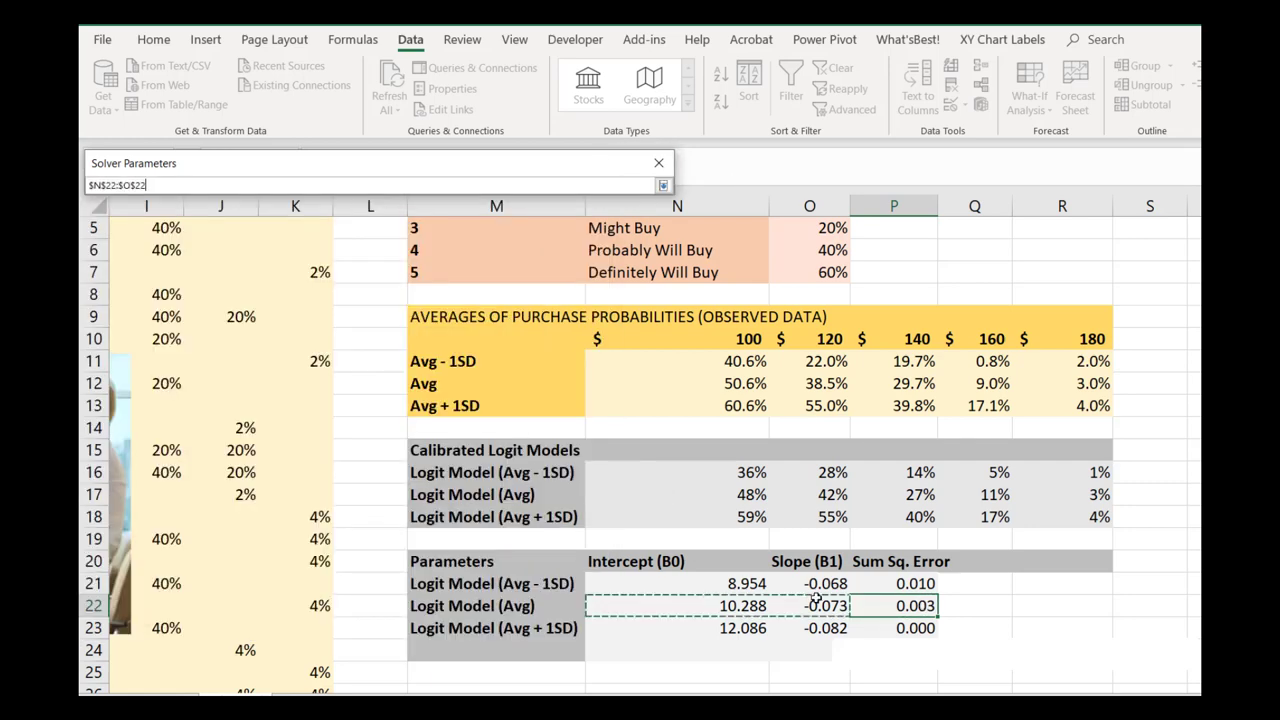
{"action": "left_click", "coordinate": [662, 185]}
{"action": "left_click", "coordinate": [455, 622]}
Keep the Avg model's fit and reset the Avg + 1SD intercept and slope (N23, O23) to 0
{"action": "left_click", "coordinate": [558, 408]}
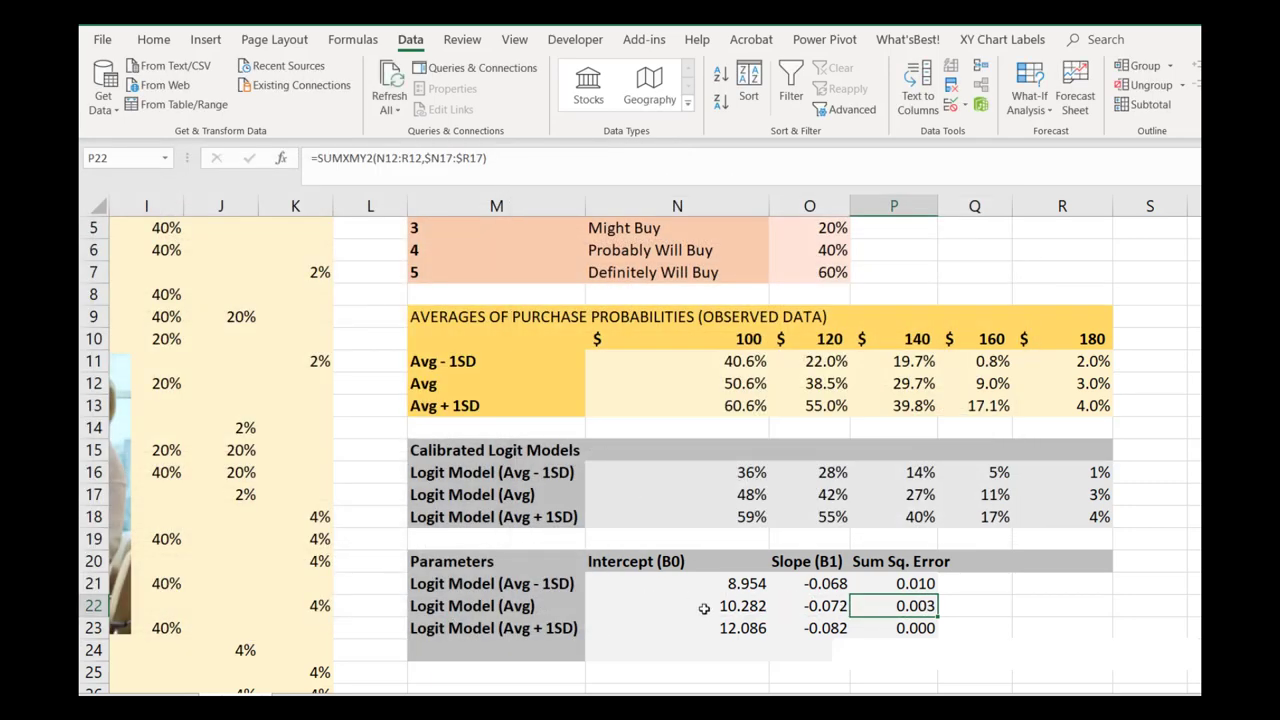
{"action": "left_click", "coordinate": [716, 627]}
{"action": "double_click", "coordinate": [716, 627]}
{"action": "key", "text": "BackSpace"}
{"action": "key", "text": "BackSpace"}
{"action": "type", "text": "0"}
{"action": "key", "text": "Tab"}
{"action": "type", "text": "0"}
{"action": "key", "text": "Tab"}
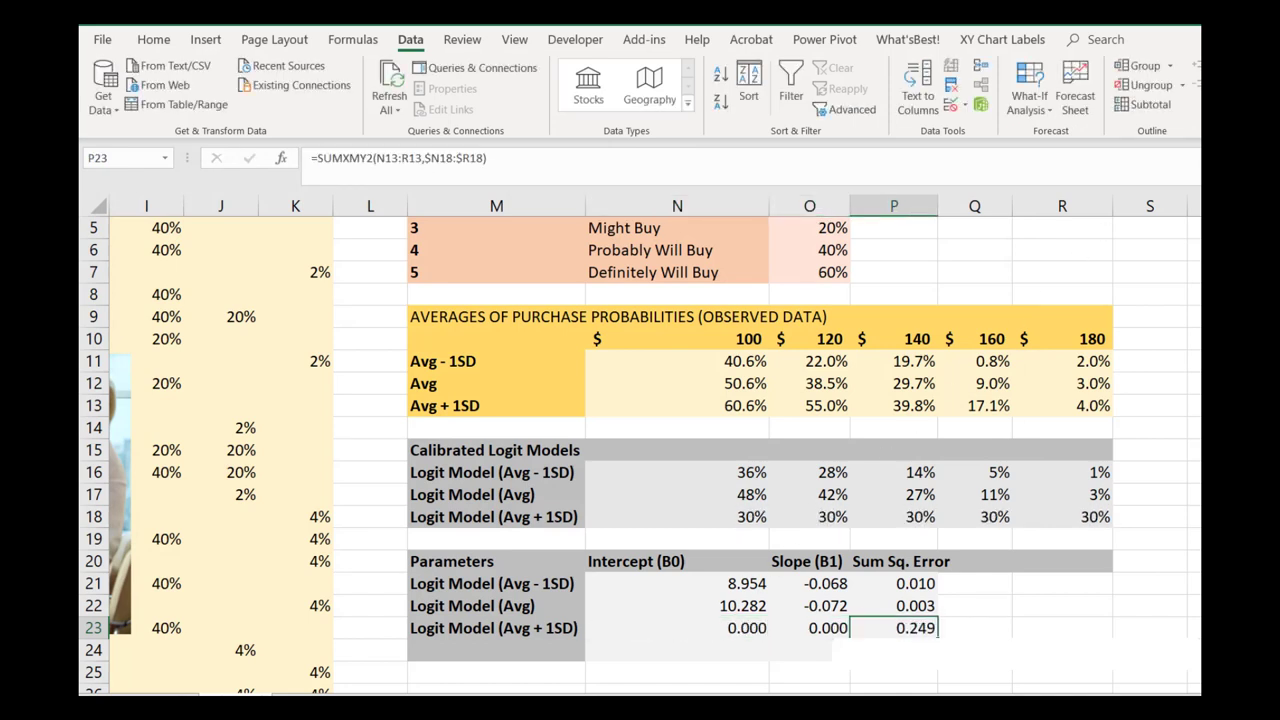
Run Solver minimising P23 by changing N23:O23, fitting the Avg + 1SD model to 12.086 and -0.082
{"action": "key", "text": "alt+a"}
{"action": "key", "text": "y2"}
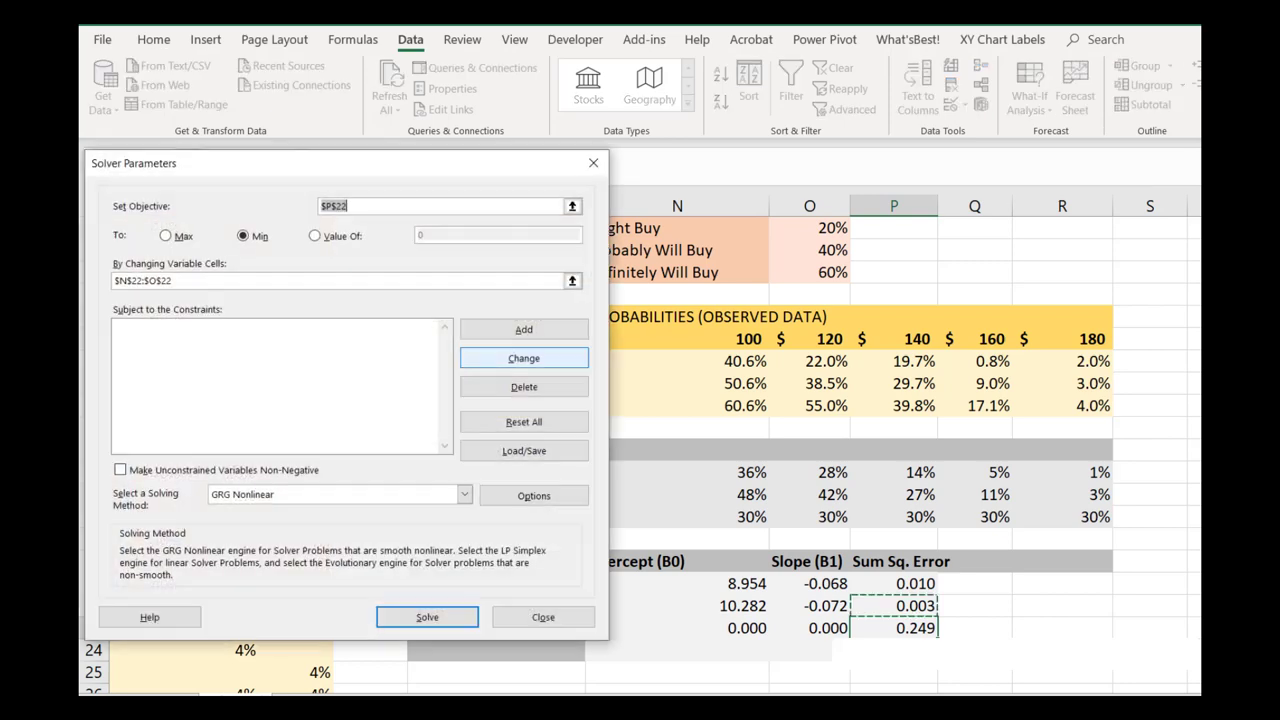
{"action": "left_click", "coordinate": [572, 211]}
{"action": "left_click", "coordinate": [918, 630]}
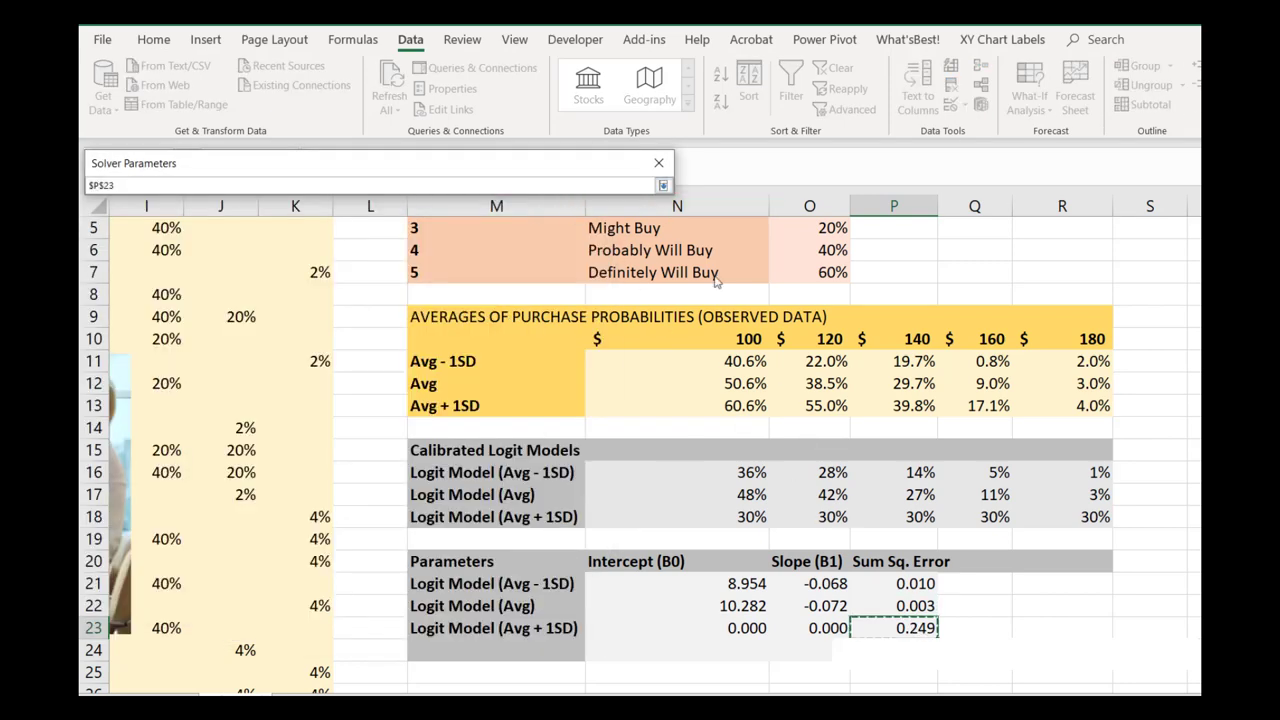
{"action": "left_click", "coordinate": [663, 187]}
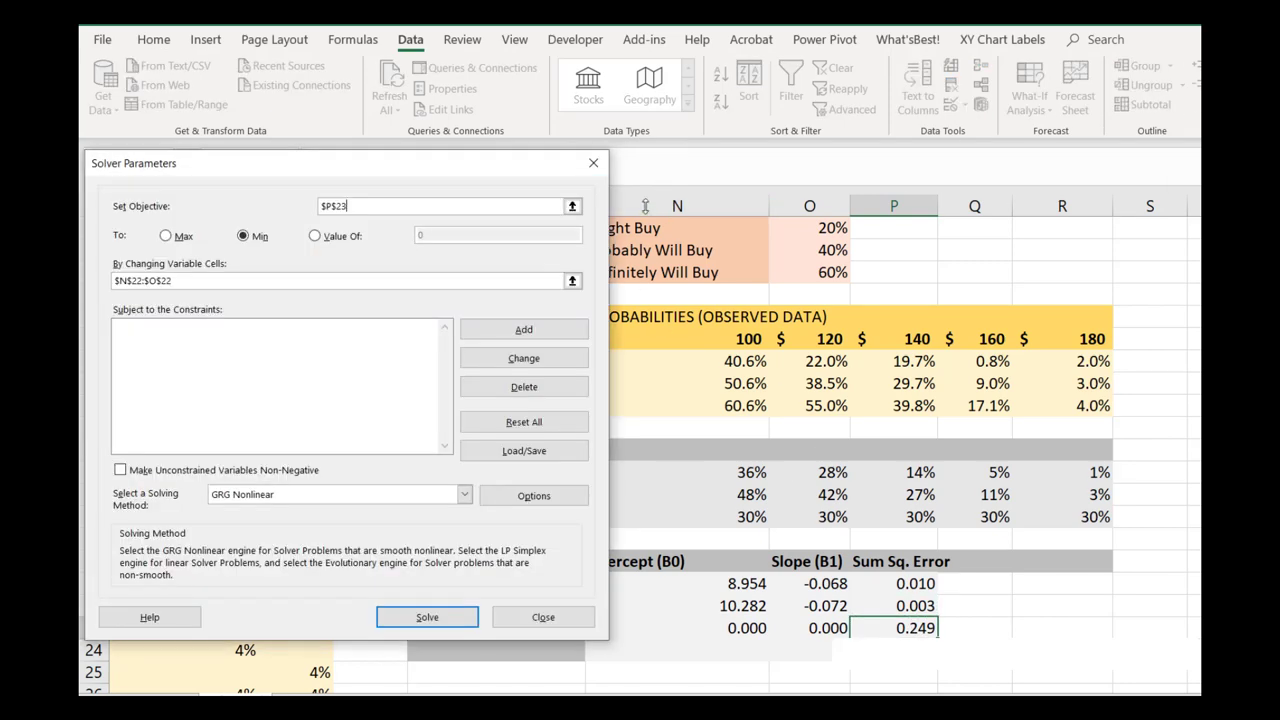
{"action": "left_click", "coordinate": [522, 330]}
{"action": "left_click", "coordinate": [451, 438]}
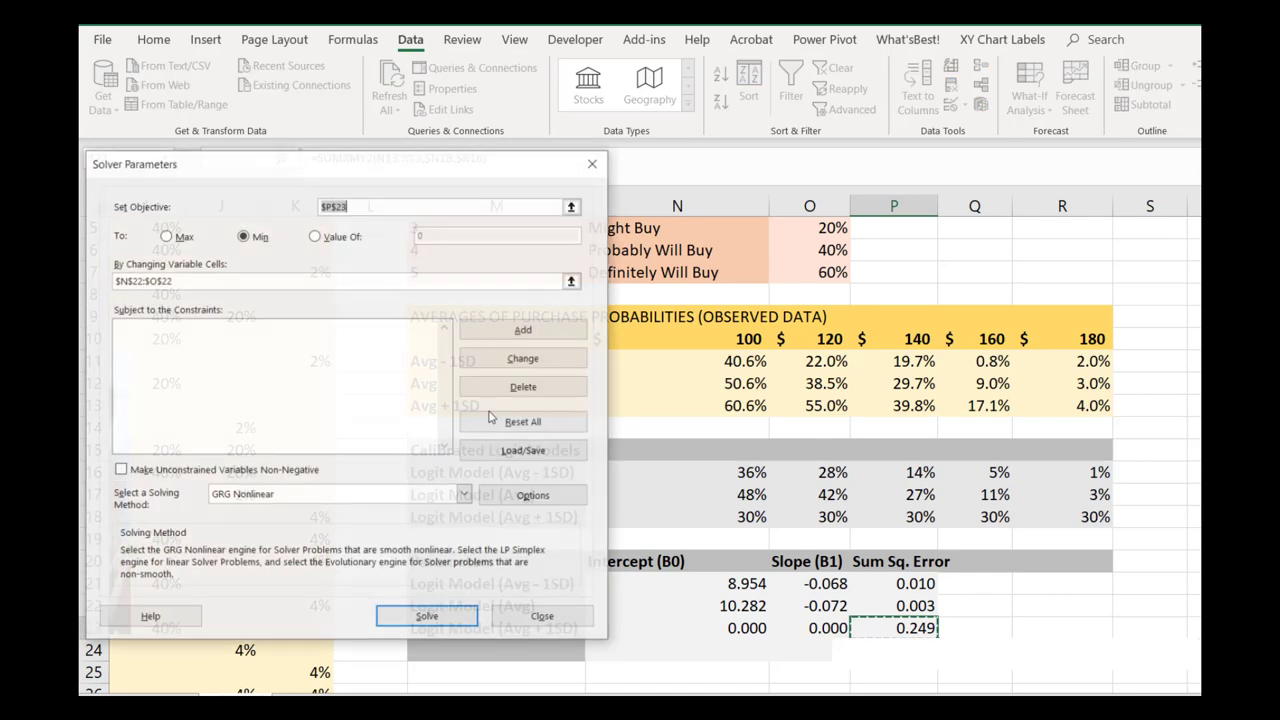
{"action": "left_click", "coordinate": [572, 281]}
{"action": "left_click_drag", "start_coordinate": [682, 630], "coordinate": [815, 628]}
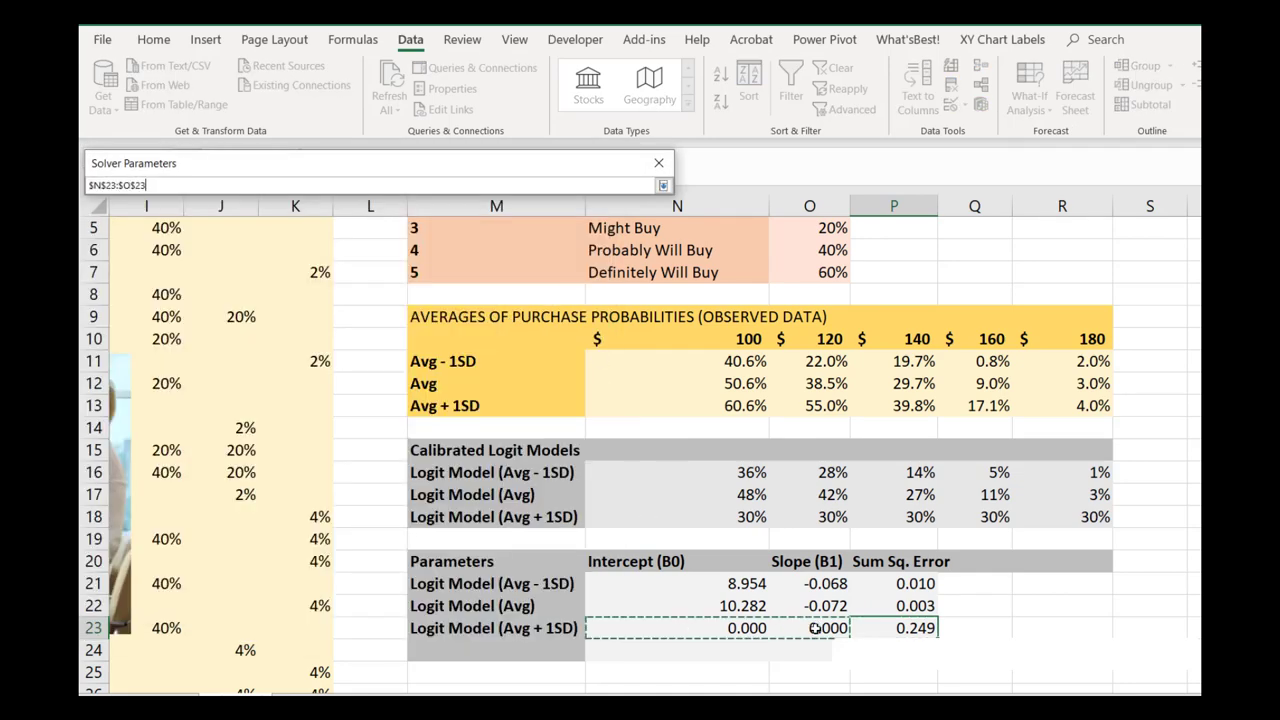
{"action": "left_click", "coordinate": [663, 186]}
{"action": "left_click", "coordinate": [463, 612]}
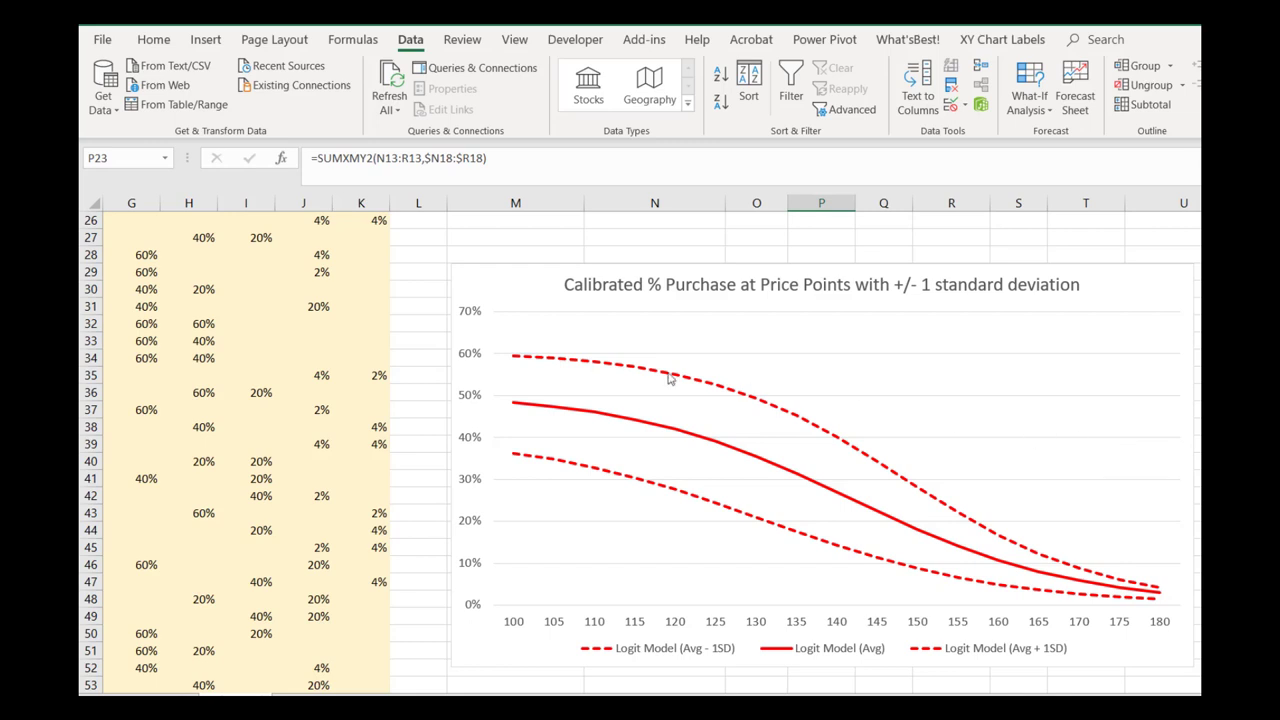
Accept the Solver Results for the Avg + 1SD model's refitted intercept and slope
{"action": "mouse_move", "coordinate": [592, 366]}
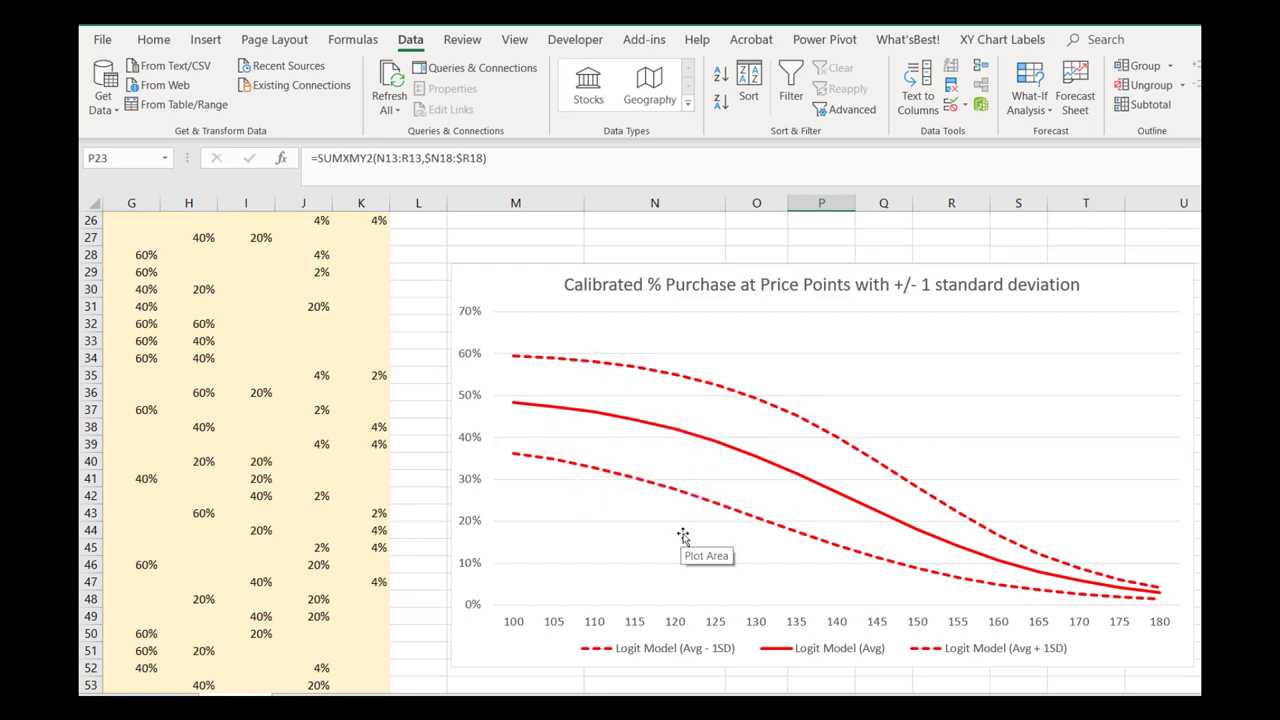
{"action": "mouse_move", "coordinate": [804, 504]}
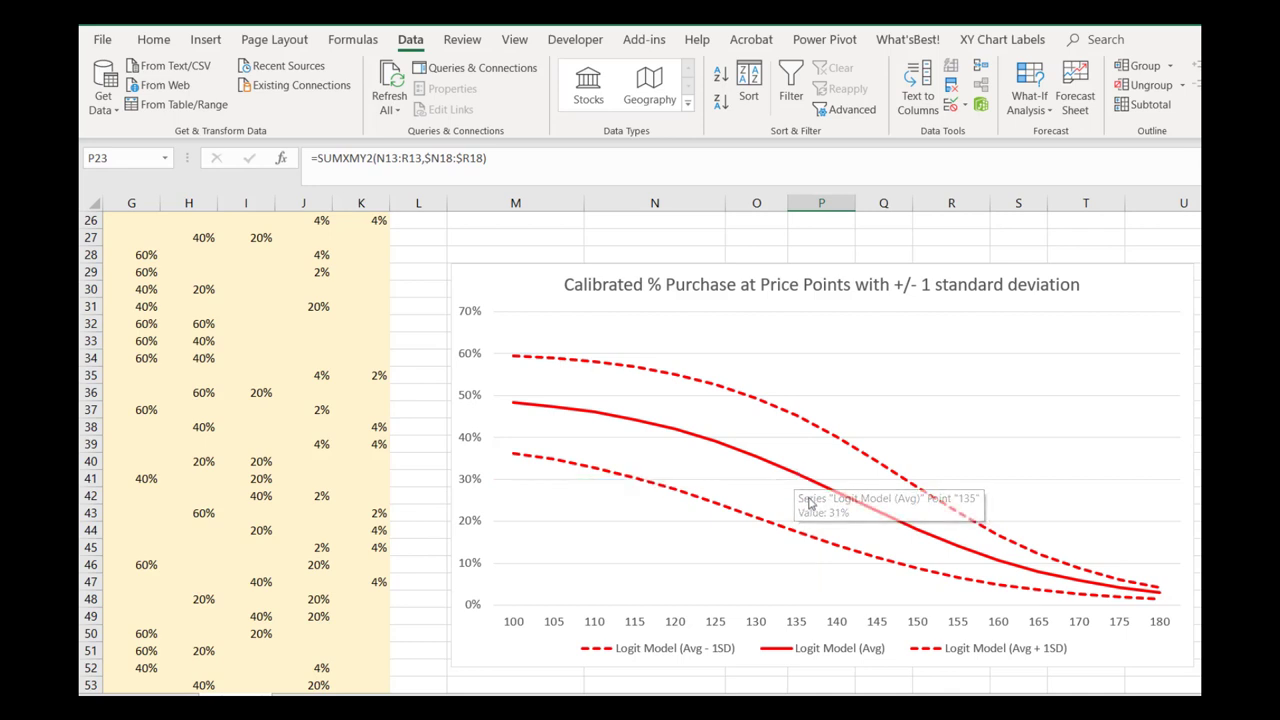
{"action": "mouse_move", "coordinate": [912, 488]}
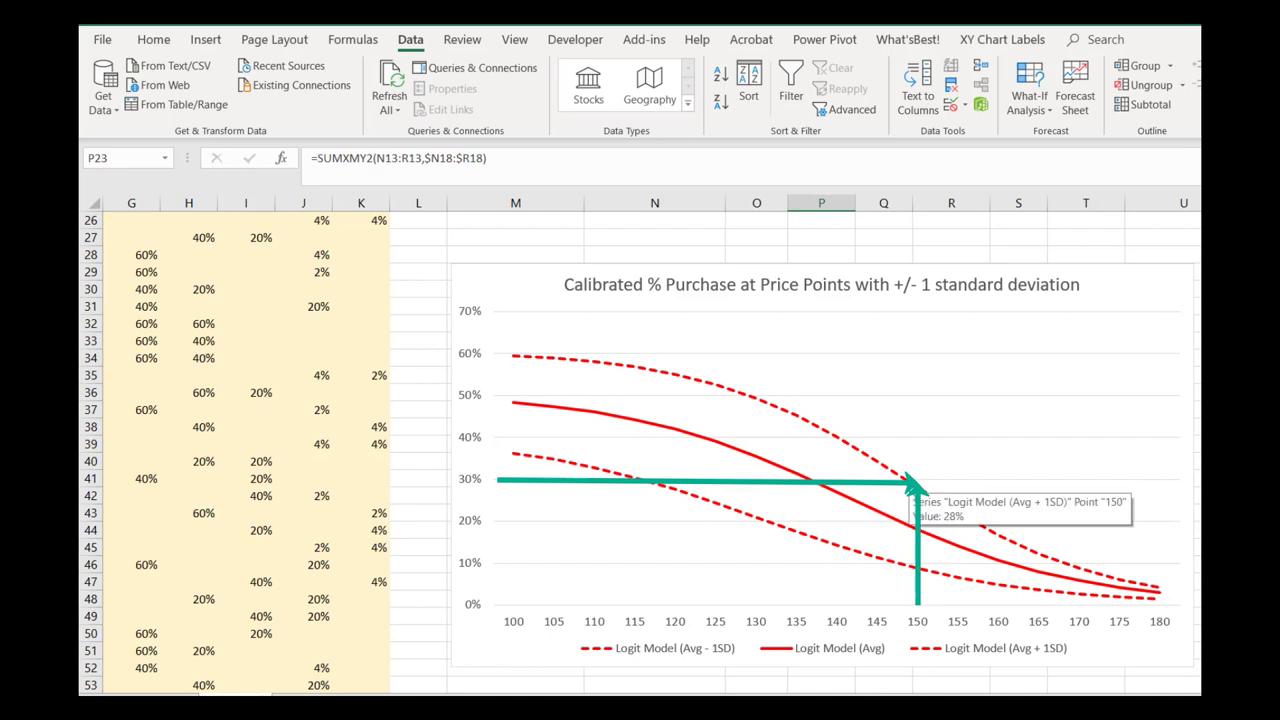
{"action": "mouse_move", "coordinate": [659, 487]}
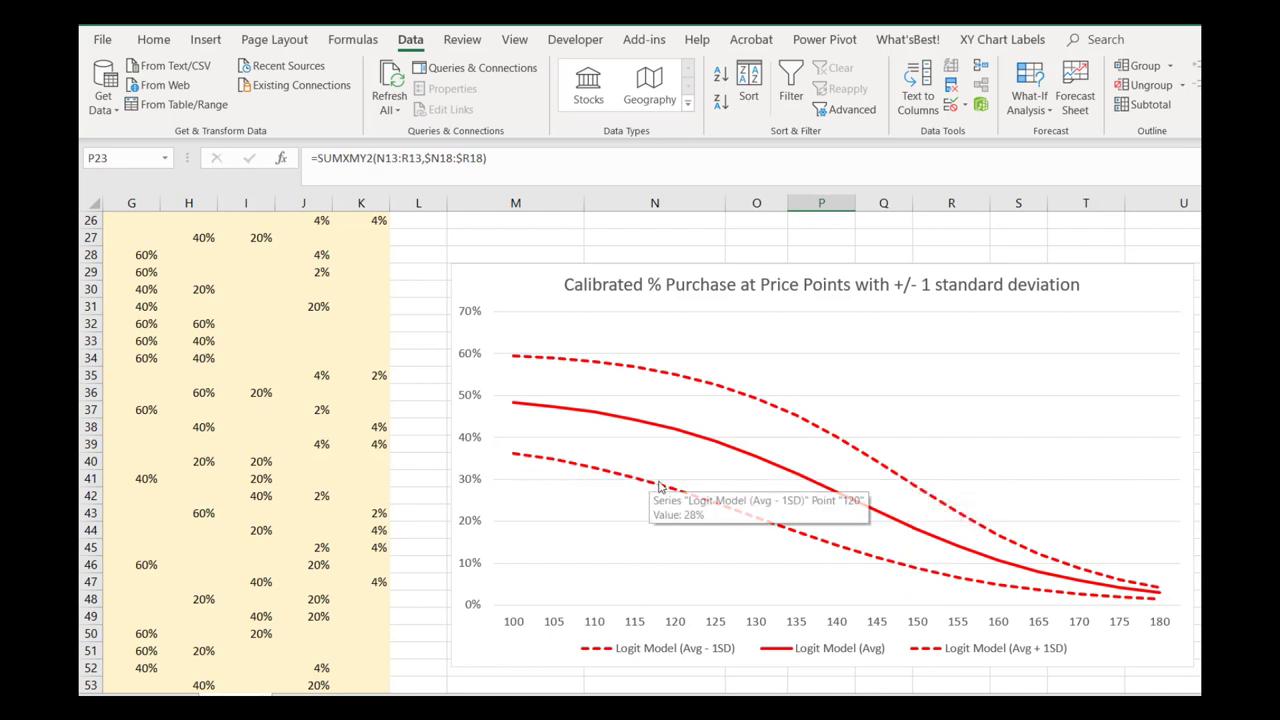